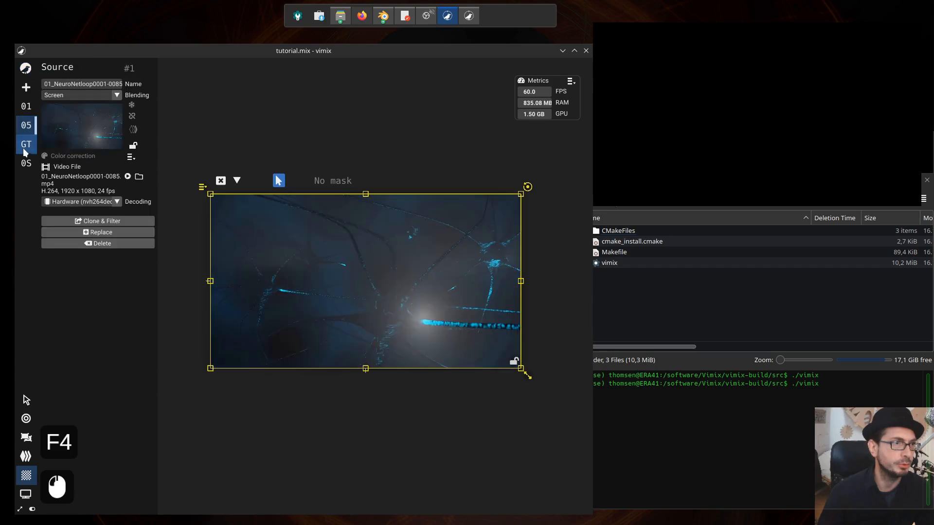
# Select the 0001 image source for editing in the texture view.
pyautogui.click(22, 125)
pyautogui.click(22, 163)
pyautogui.click(23, 125)
pyautogui.click(22, 124)
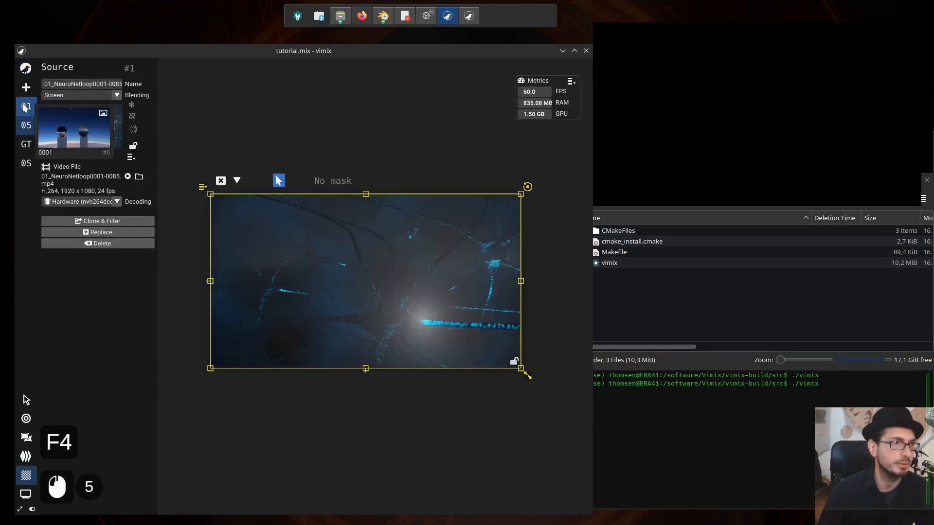
pyautogui.click(26, 106)
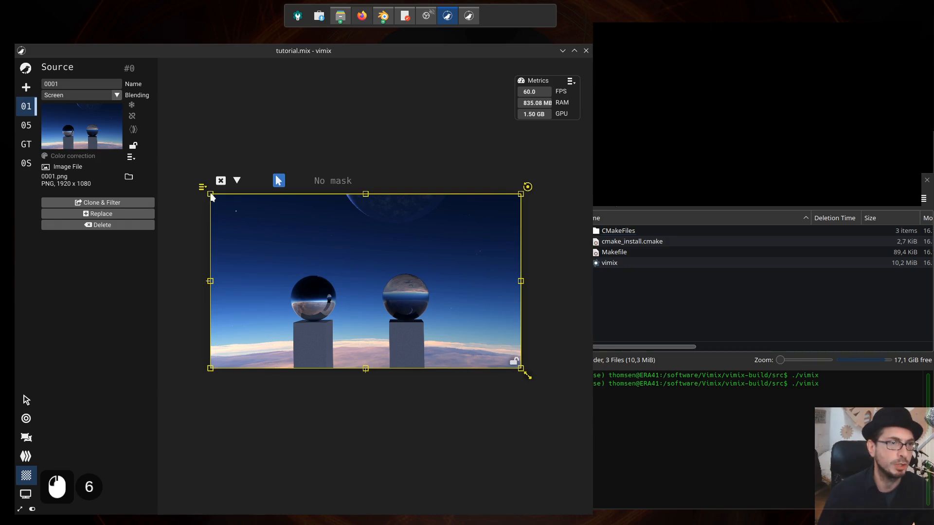
# Shrink the texture frame of source 0001 from several corners to about a third of the image width, tiling the picture.
pyautogui.moveTo(212, 197); pyautogui.dragTo(310, 252)
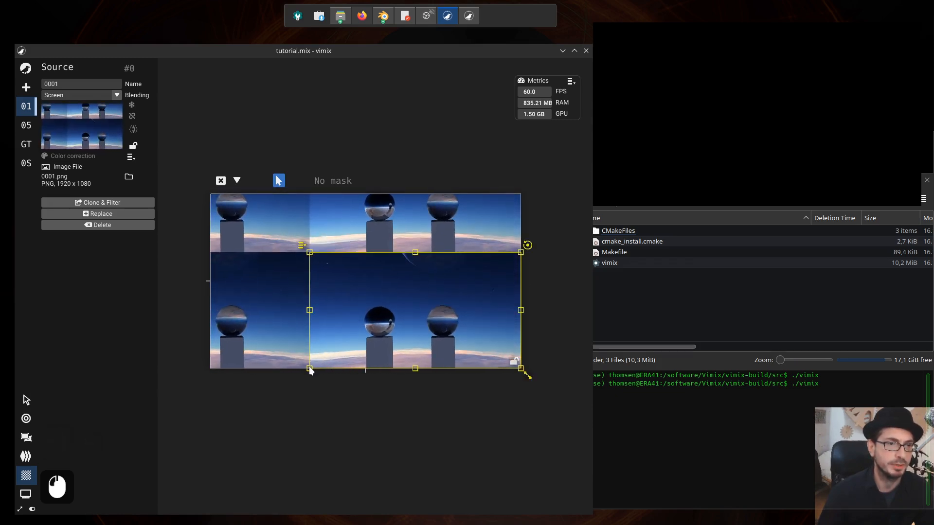
pyautogui.moveTo(310, 369); pyautogui.dragTo(291, 328)
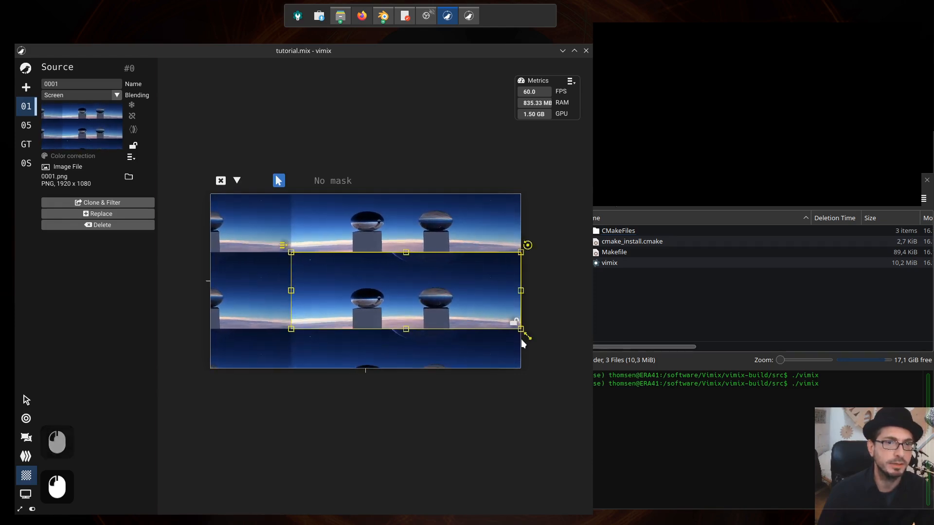
pyautogui.moveTo(521, 329); pyautogui.dragTo(390, 321)
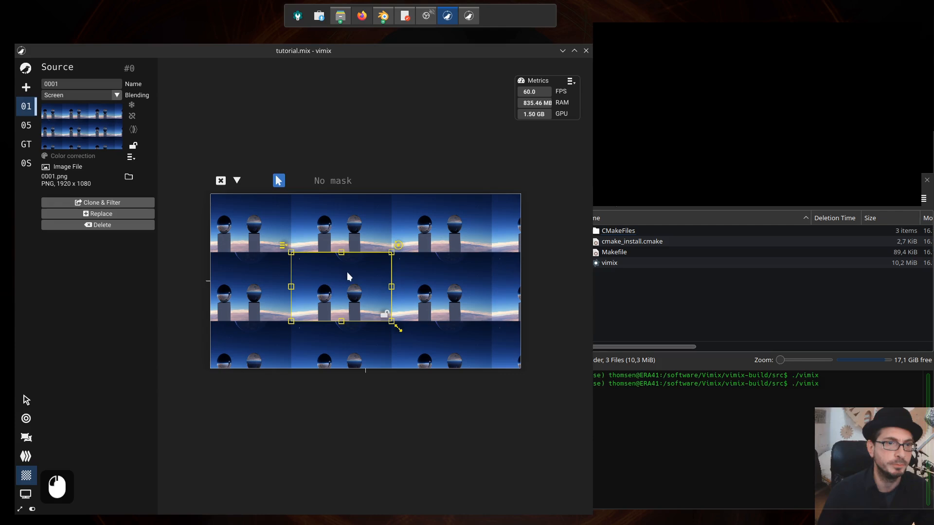
# Switch the texture tiling to Mirror and scale the frame down slightly about its centre.
pyautogui.click(287, 249)
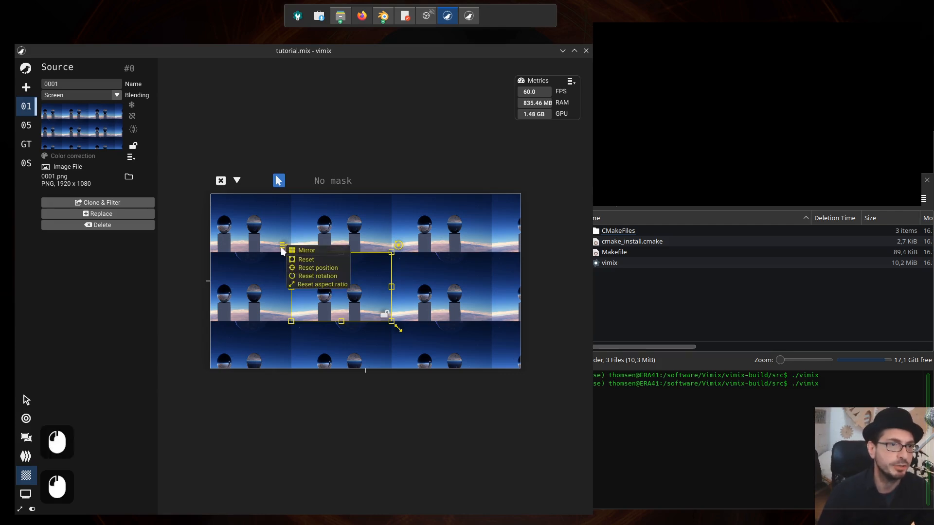
pyautogui.click(308, 253)
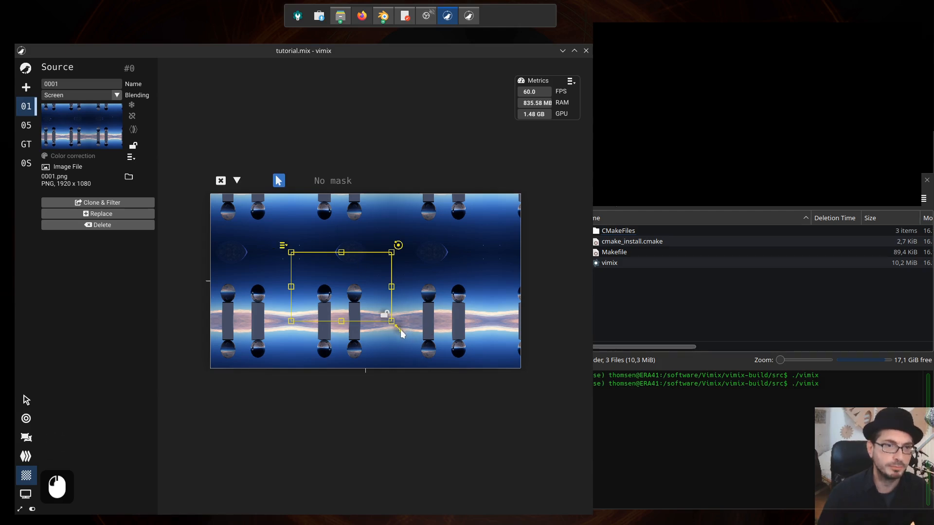
pyautogui.moveTo(400, 333)
pyautogui.mouseDown()
pyautogui.moveTo(391, 321)
pyautogui.moveTo(409, 334)
pyautogui.moveTo(392, 346)
pyautogui.moveTo(418, 353)
pyautogui.moveTo(416, 337)
pyautogui.moveTo(376, 327)
pyautogui.moveTo(385, 325)
pyautogui.mouseUp()
# Switch the texture tiling back to Repeat and reset the texture frame completely.
pyautogui.click(296, 250)
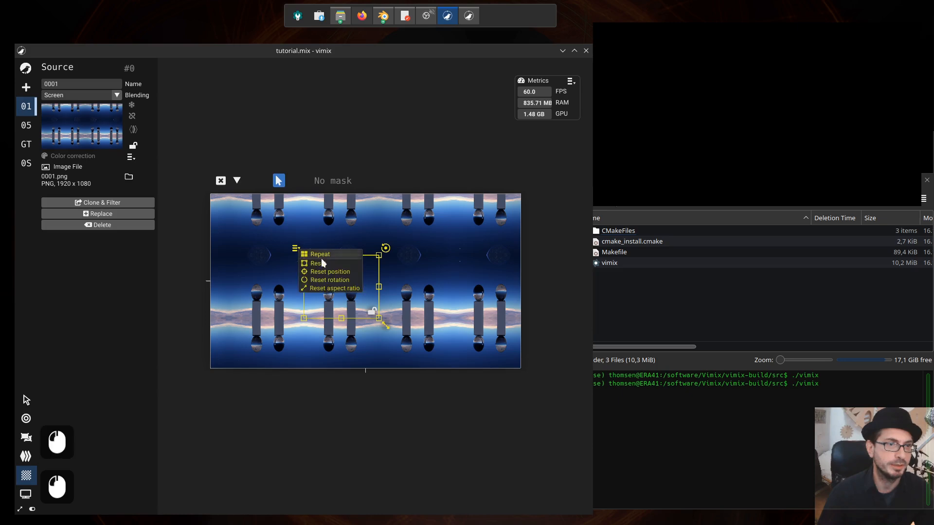
pyautogui.click(319, 254)
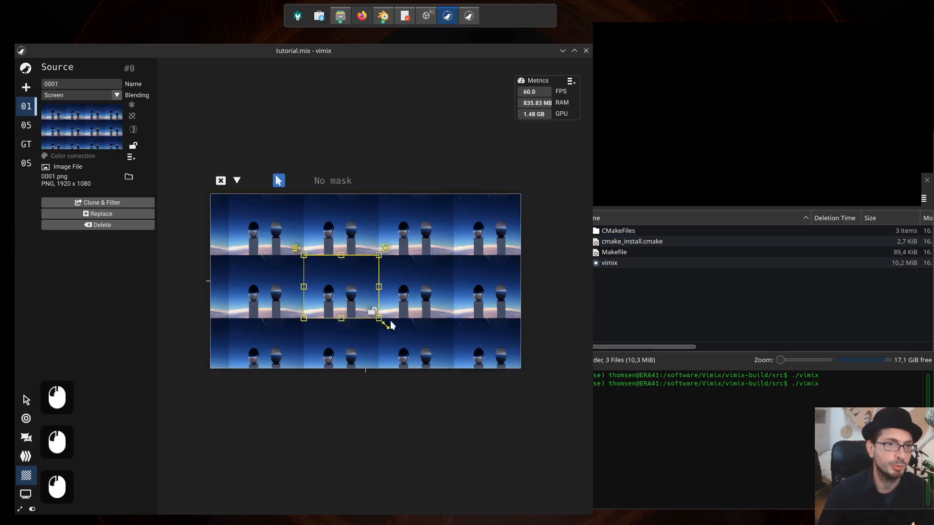
pyautogui.click(297, 249)
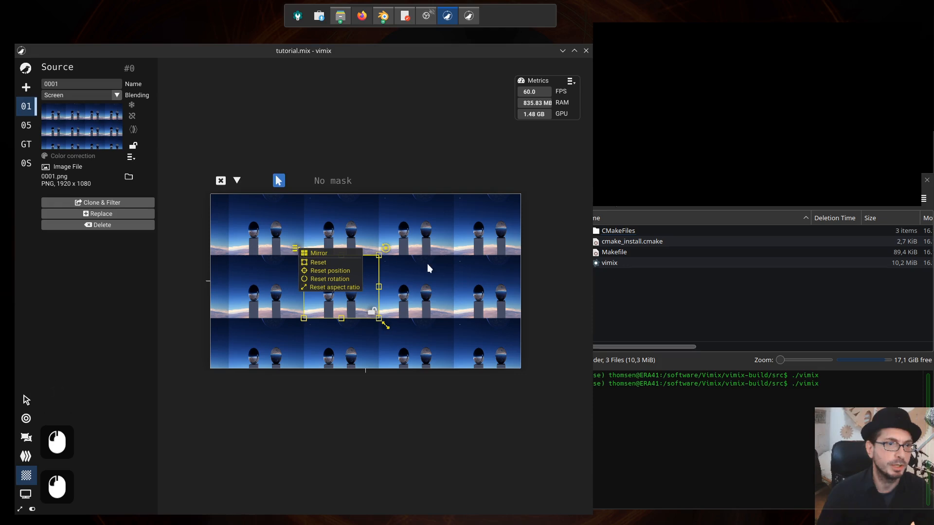
pyautogui.click(327, 264)
# Shrink the texture frame to about 60% of the image width and move it near the middle of the image.
pyautogui.moveTo(211, 194); pyautogui.dragTo(333, 262)
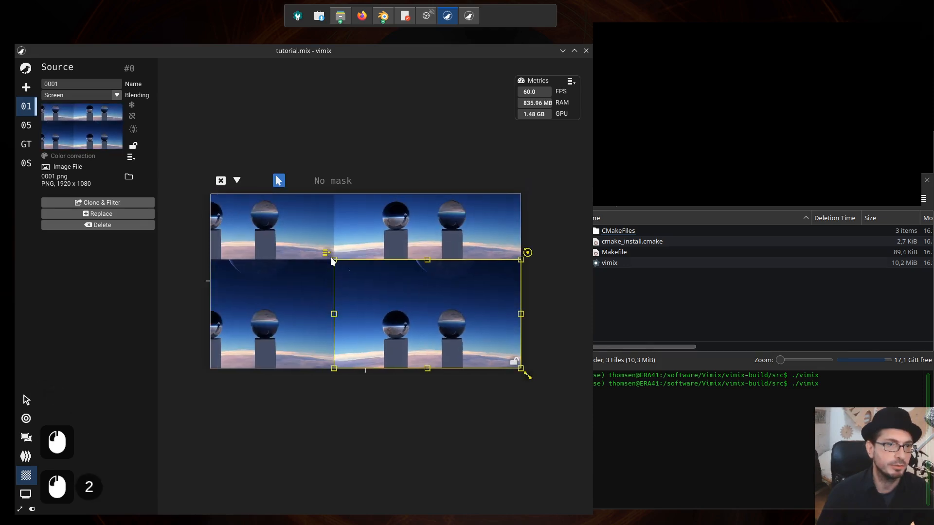
pyautogui.click(326, 253)
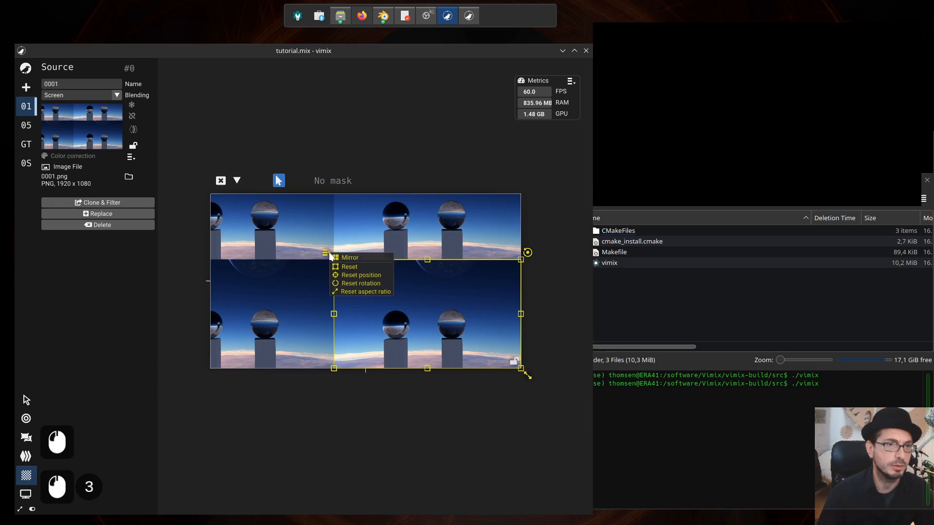
pyautogui.click(366, 286)
pyautogui.moveTo(448, 316); pyautogui.dragTo(375, 278)
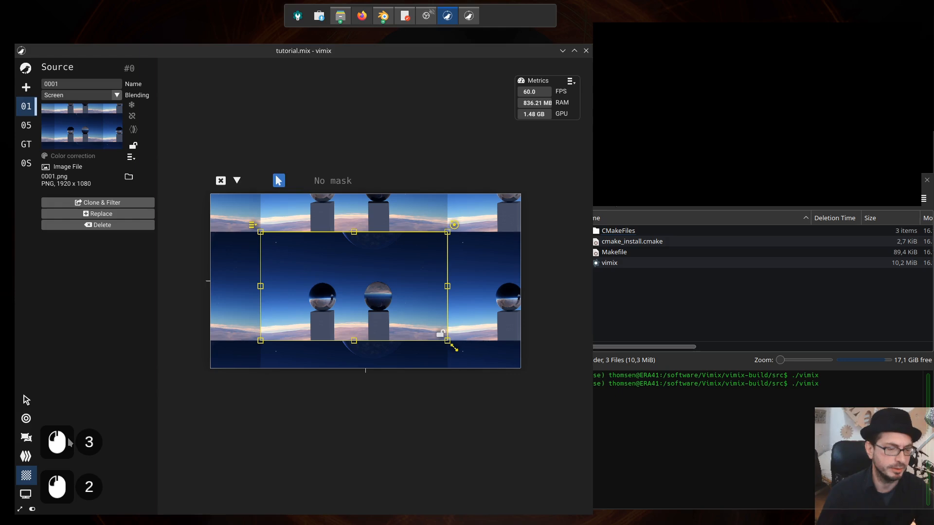
# Check source 0001 in the geometry view and return to its texture view.
pyautogui.press('F2')
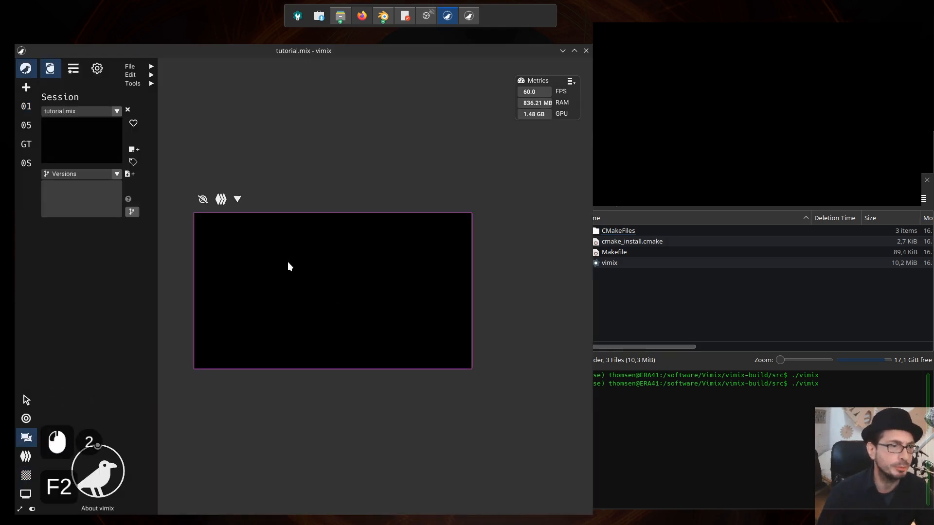
pyautogui.click(27, 106)
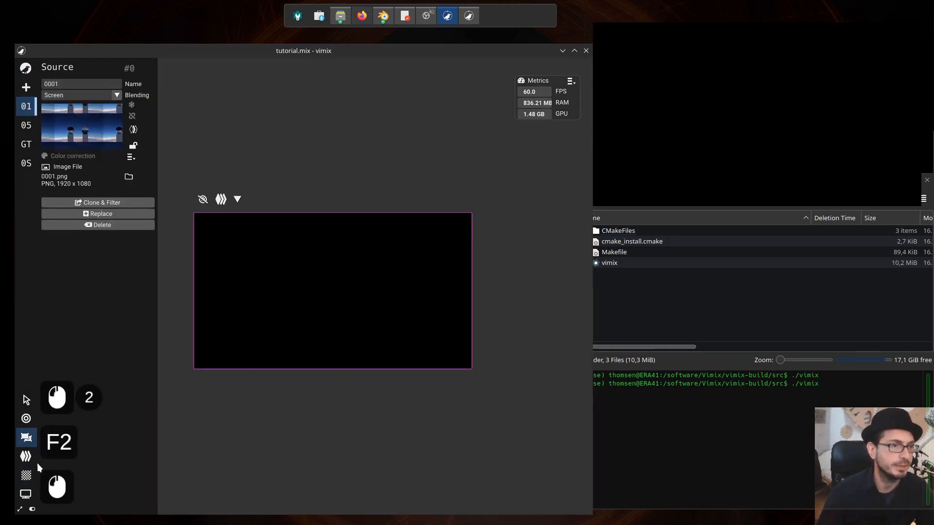
pyautogui.click(28, 475)
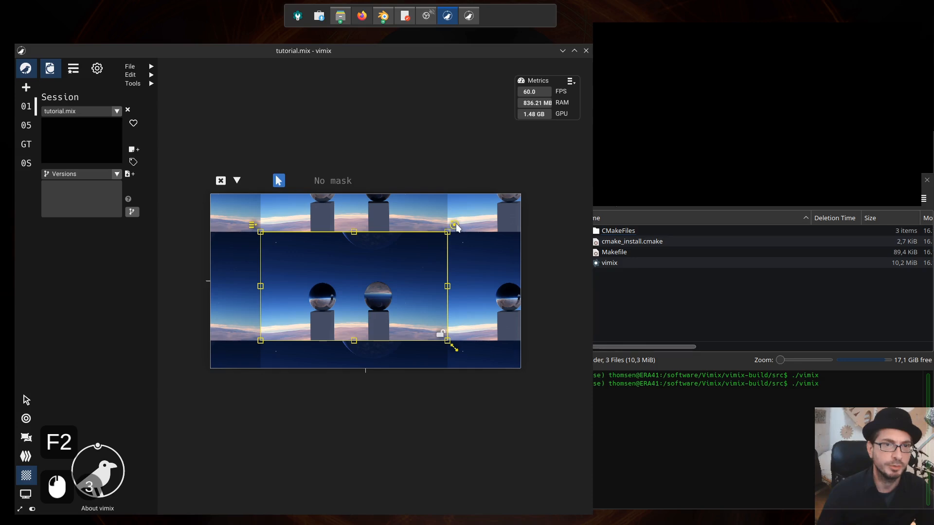
# Rotate the texture frame to a diagonal, nearly upside-down angle and shrink it to repeat the image more often.
pyautogui.moveTo(455, 226); pyautogui.dragTo(470, 296)
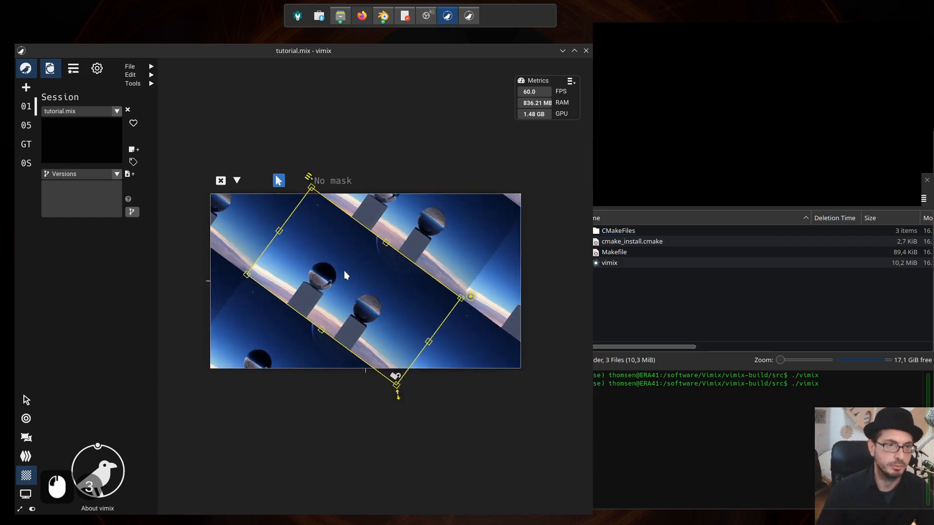
pyautogui.click(311, 178)
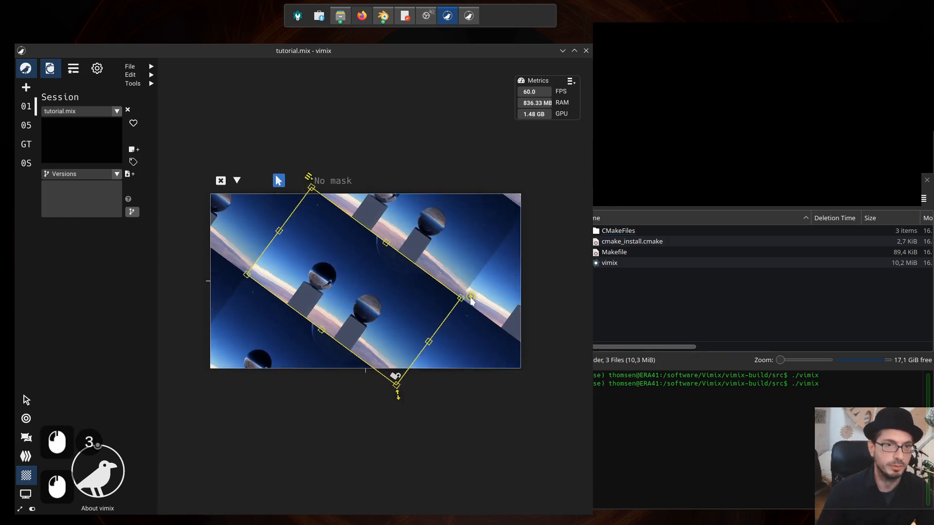
pyautogui.moveTo(471, 300); pyautogui.dragTo(335, 331)
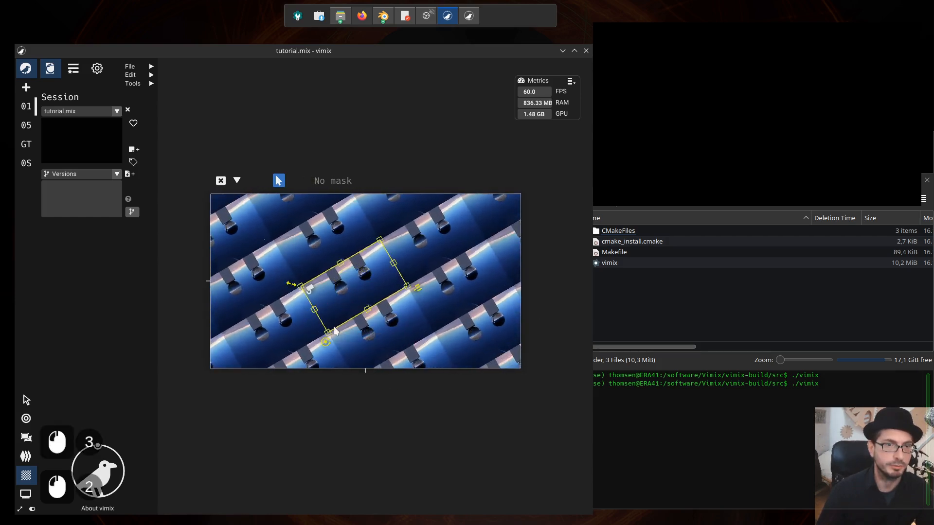
# Reset the texture frame's position and rotation so that it is centred and upright.
pyautogui.click(417, 292)
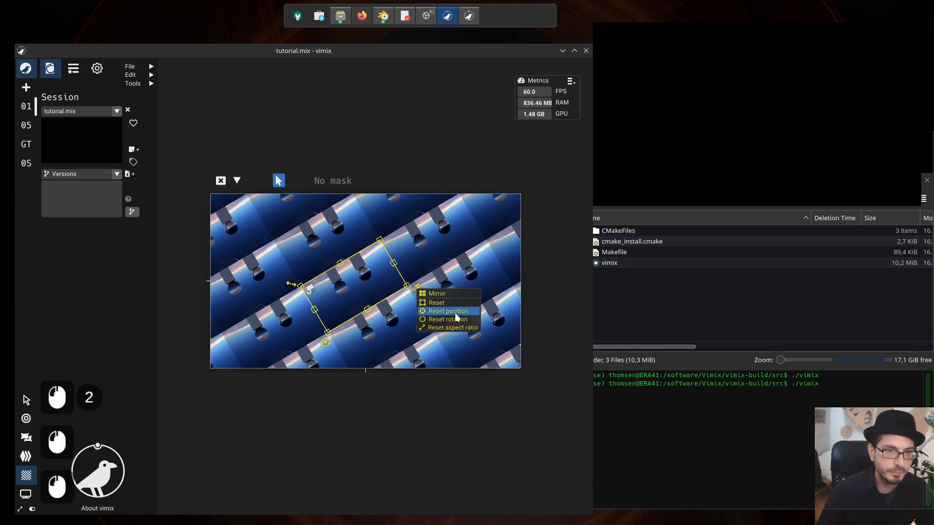
pyautogui.click(456, 314)
pyautogui.click(426, 283)
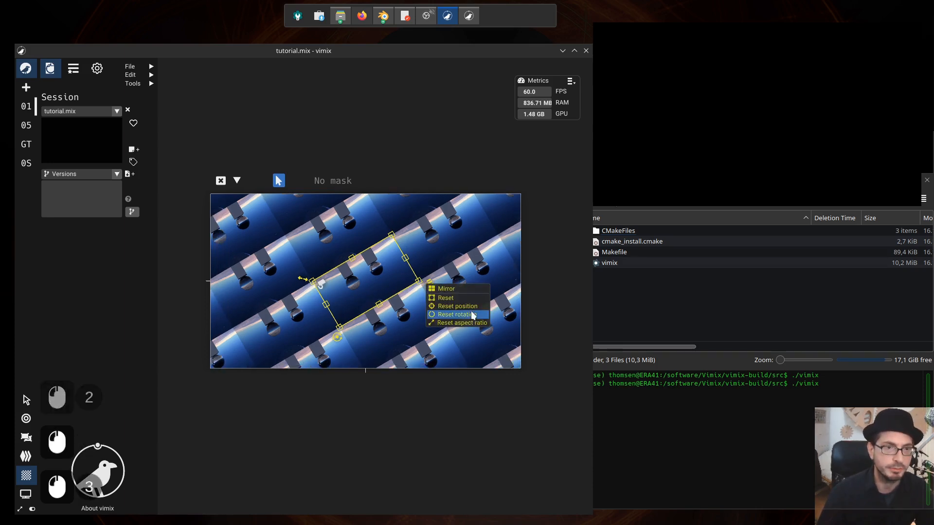
pyautogui.click(471, 315)
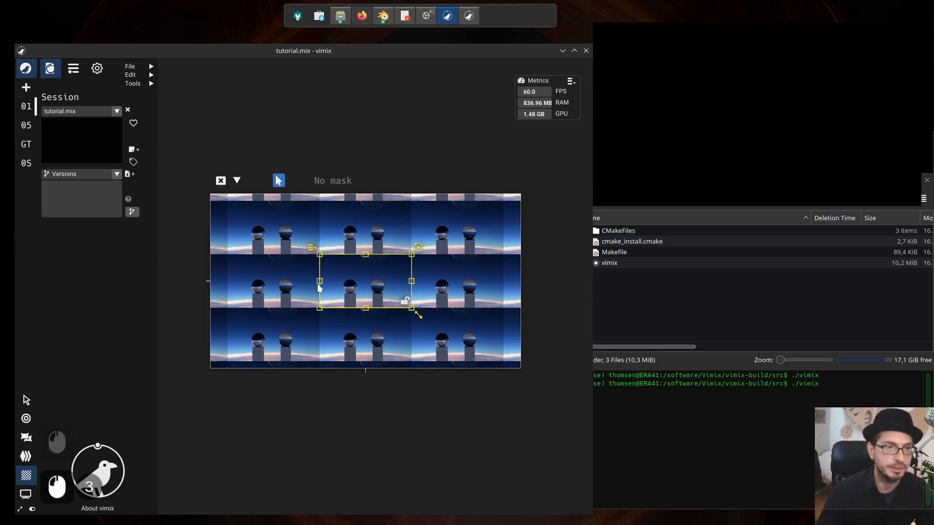
# Narrow the texture frame from its left edge and restore its proportions with Reset aspect ratio.
pyautogui.moveTo(319, 281); pyautogui.dragTo(348, 281)
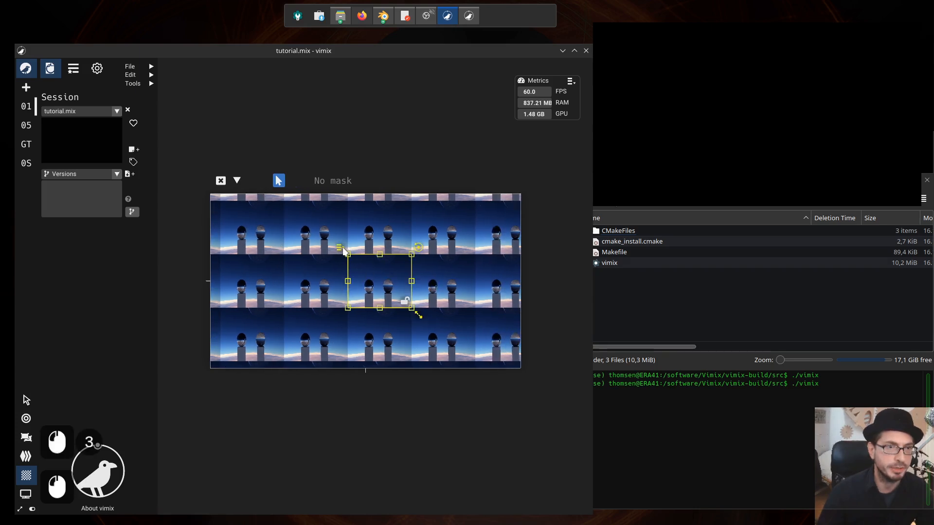
pyautogui.click(342, 250)
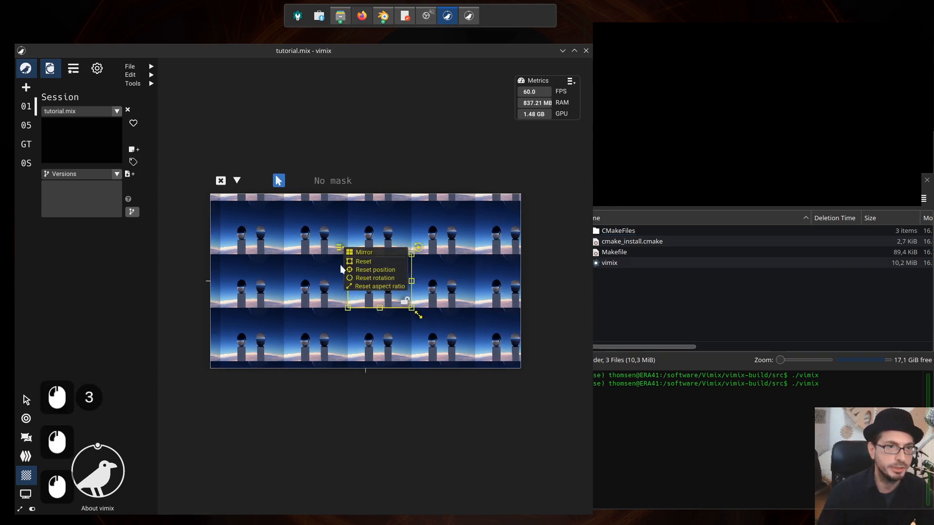
pyautogui.click(379, 286)
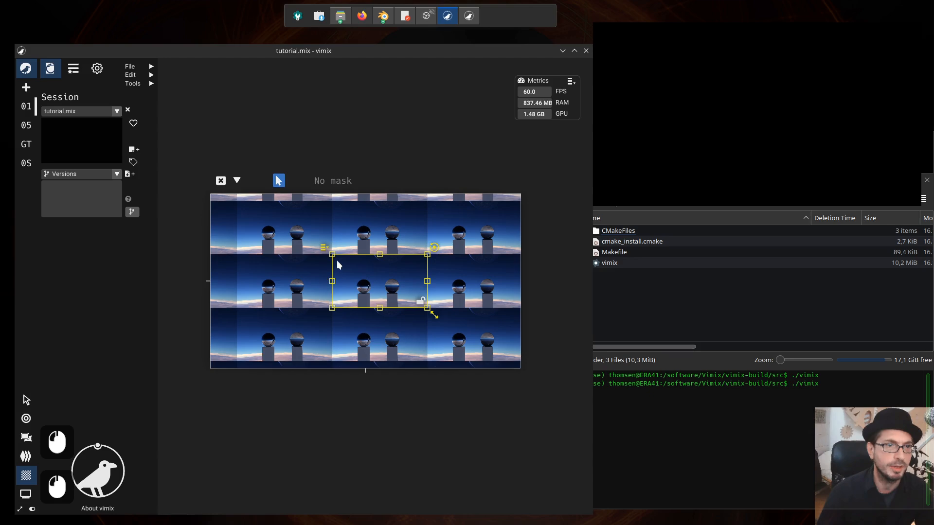
# Shrink the texture frame into very small repeated tiles and reset its aspect ratio.
pyautogui.moveTo(332, 254); pyautogui.dragTo(392, 292)
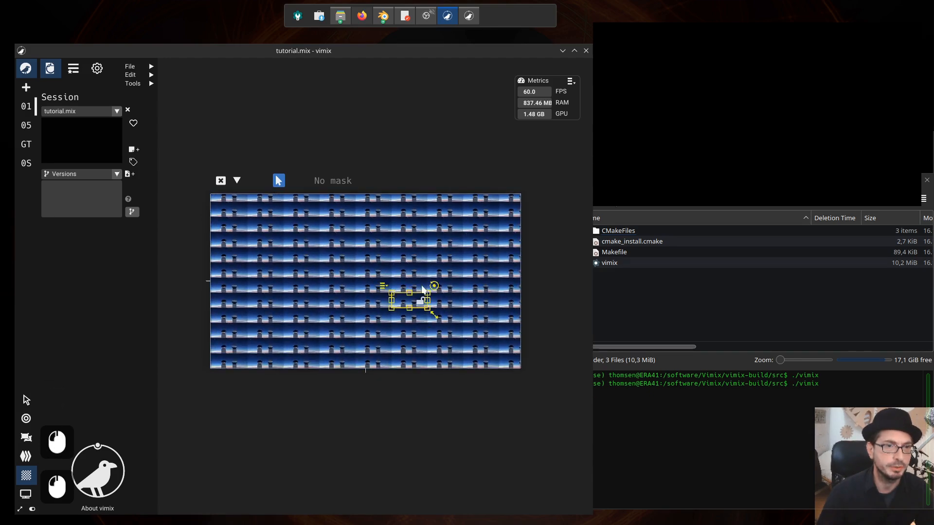
pyautogui.click(385, 287)
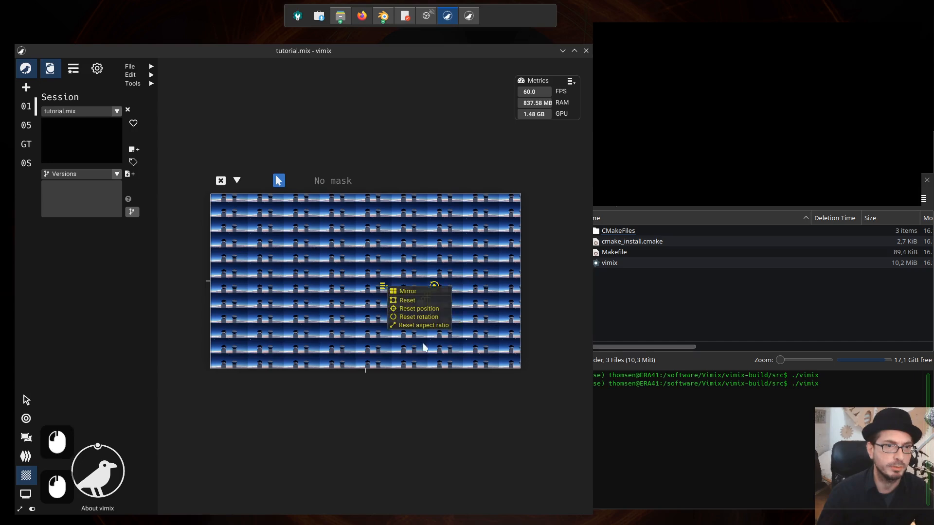
pyautogui.click(438, 325)
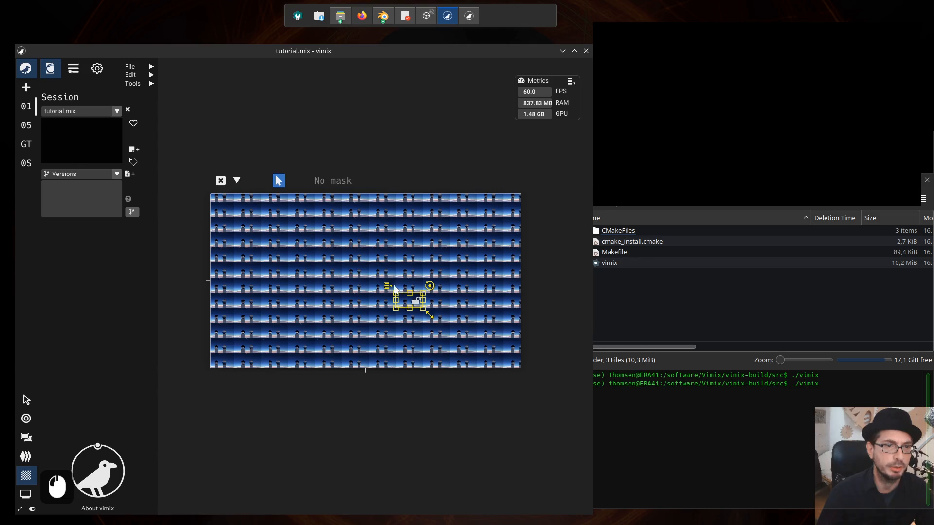
# Enlarge the texture frame to about 60% of the image width, adjusting two opposite corners and the right edge.
pyautogui.moveTo(395, 294); pyautogui.dragTo(260, 207)
pyautogui.moveTo(425, 308); pyautogui.dragTo(465, 347)
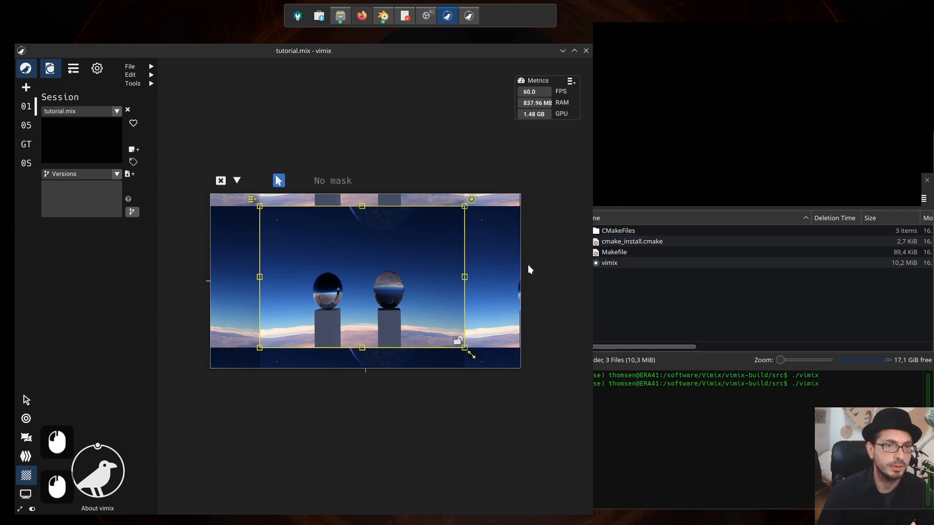
pyautogui.moveTo(465, 277); pyautogui.dragTo(443, 277)
pyautogui.click(237, 180)
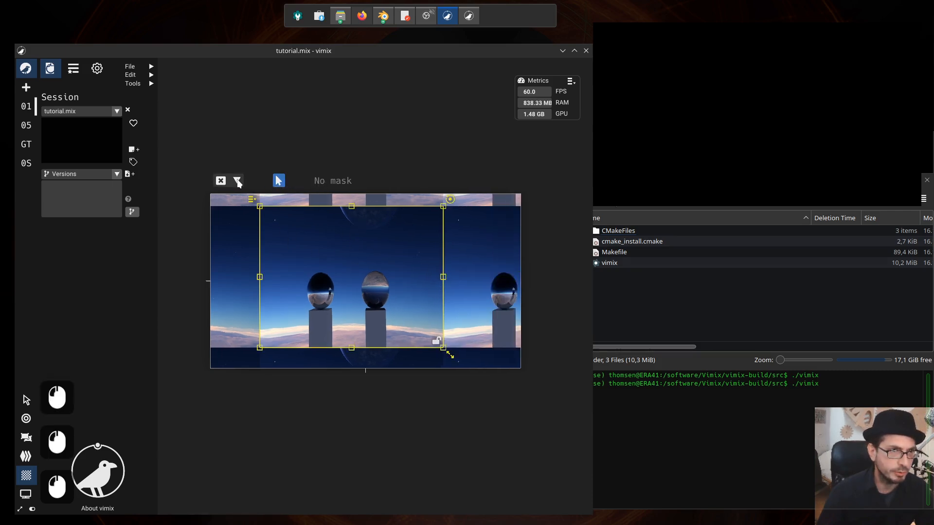
pyautogui.click(237, 181)
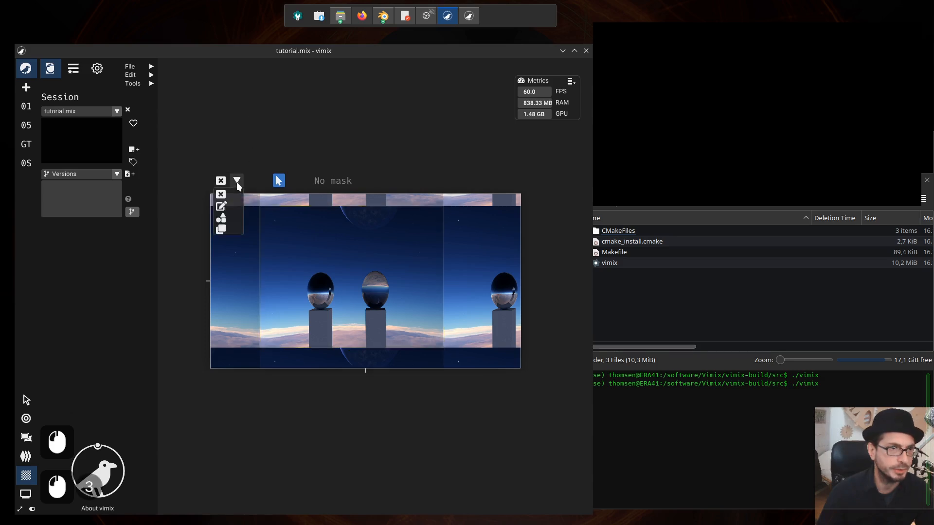
pyautogui.click(237, 182)
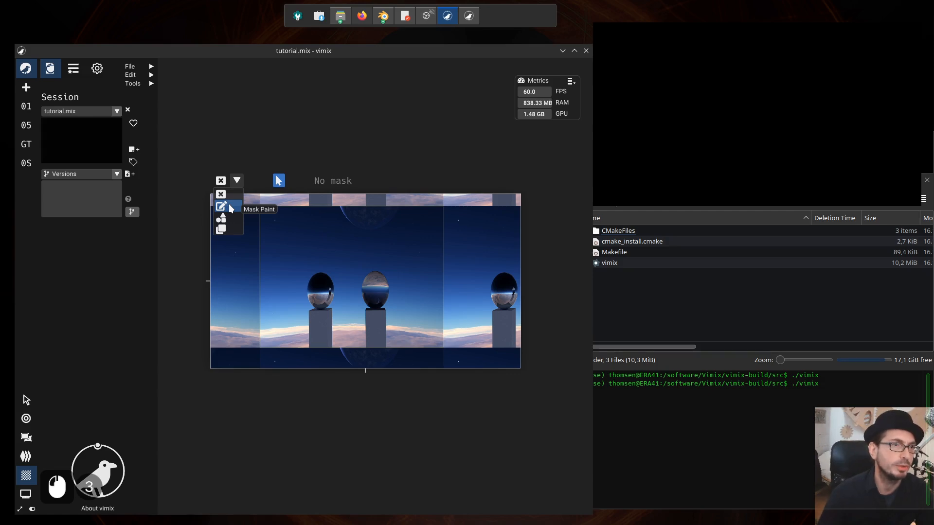
pyautogui.press('F2')
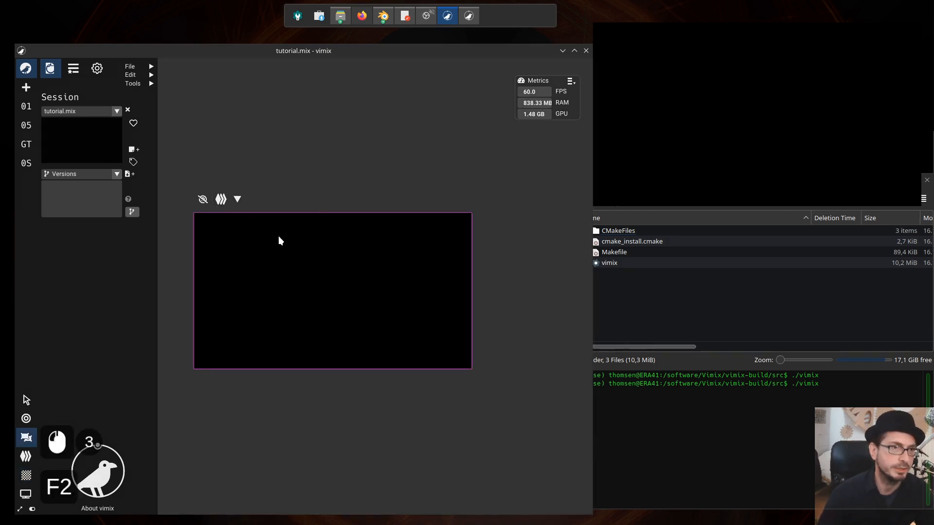
pyautogui.press('F4')
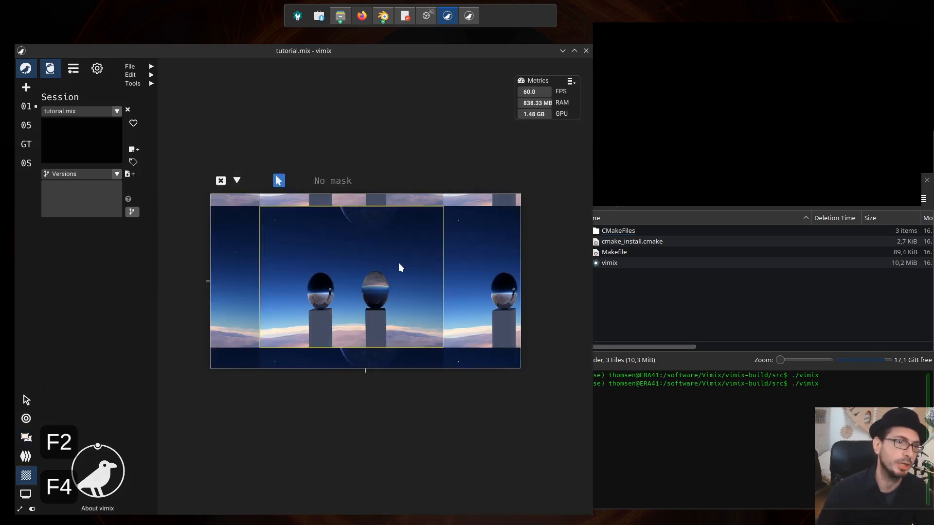
# Set the source's mask type to Mask Paint and shift the texture frame slightly right and down.
pyautogui.click(237, 181)
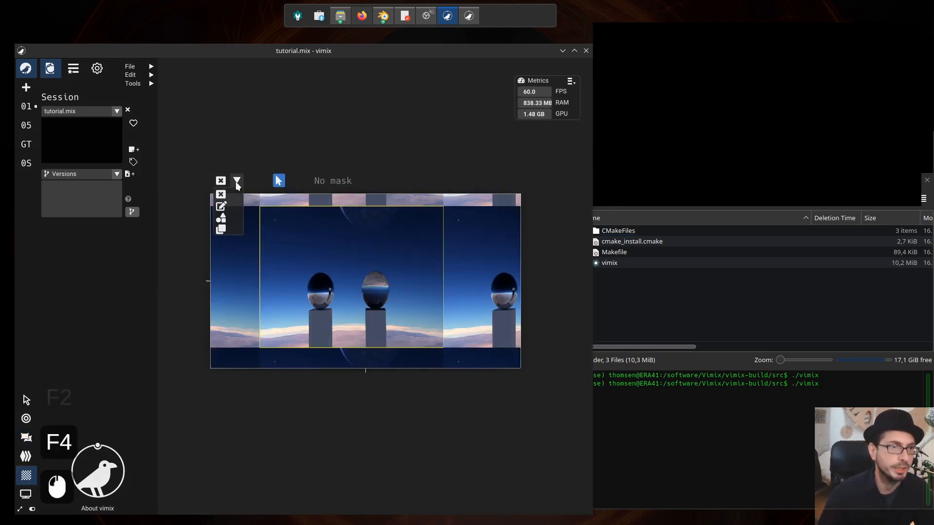
pyautogui.click(228, 206)
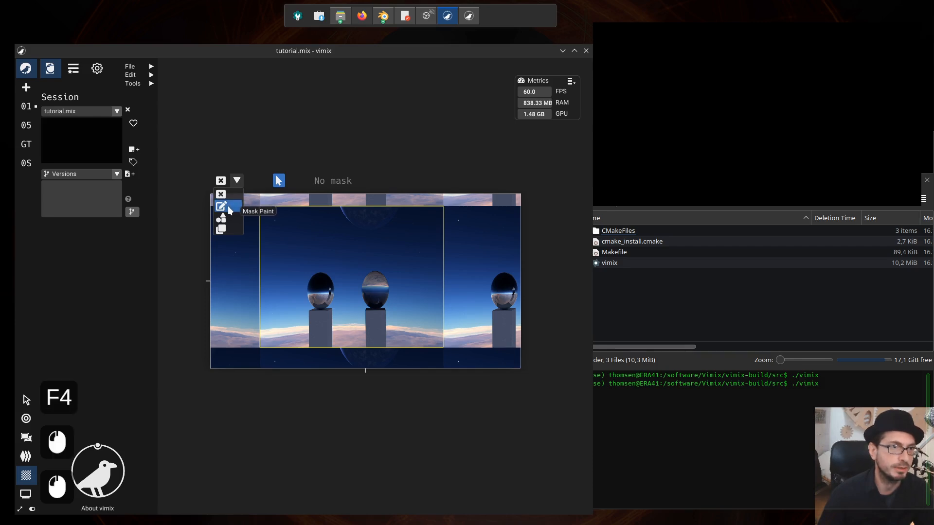
pyautogui.click(280, 183)
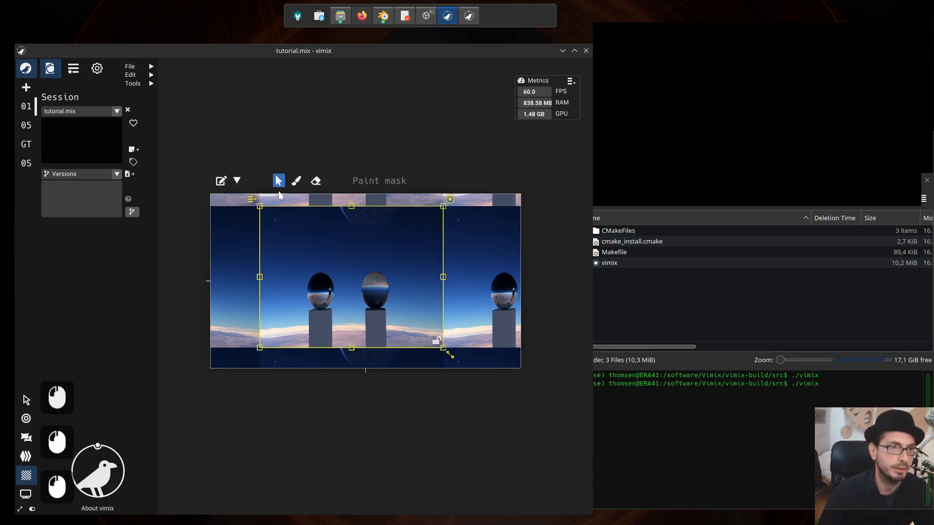
pyautogui.moveTo(320, 205)
pyautogui.mouseDown()
pyautogui.moveTo(323, 238)
pyautogui.moveTo(337, 229)
pyautogui.moveTo(317, 227)
pyautogui.moveTo(336, 228)
pyautogui.mouseUp()
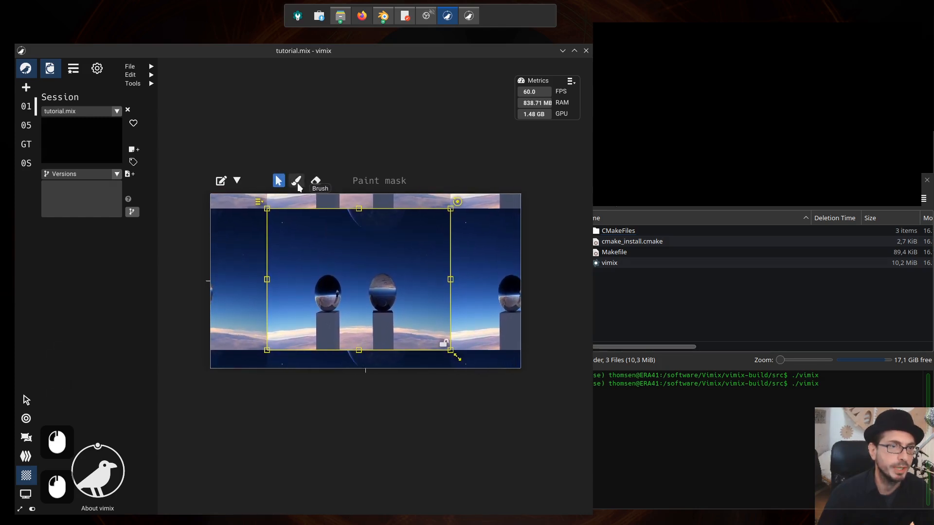
# Erase a curved band across the sky above the two spheres, and paint its lower left end back with the Brush.
pyautogui.click(296, 181)
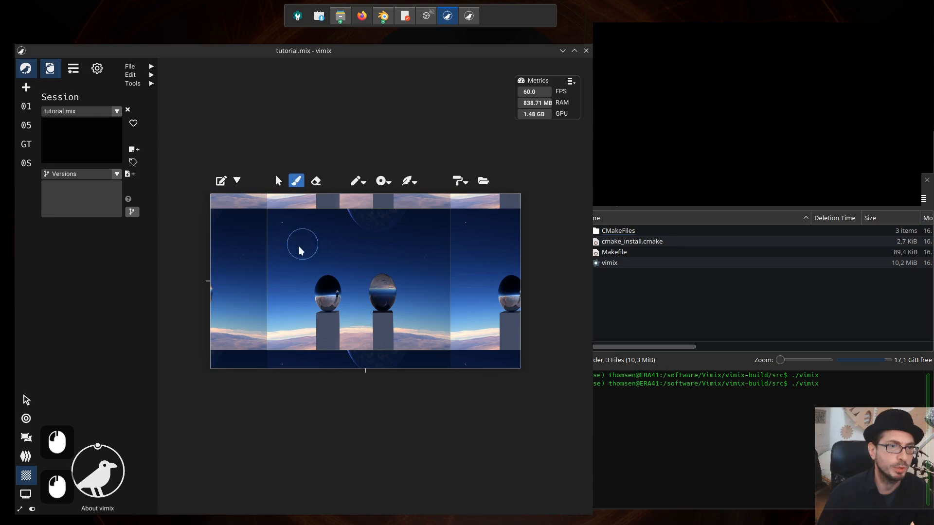
pyautogui.moveTo(297, 248); pyautogui.dragTo(287, 250)
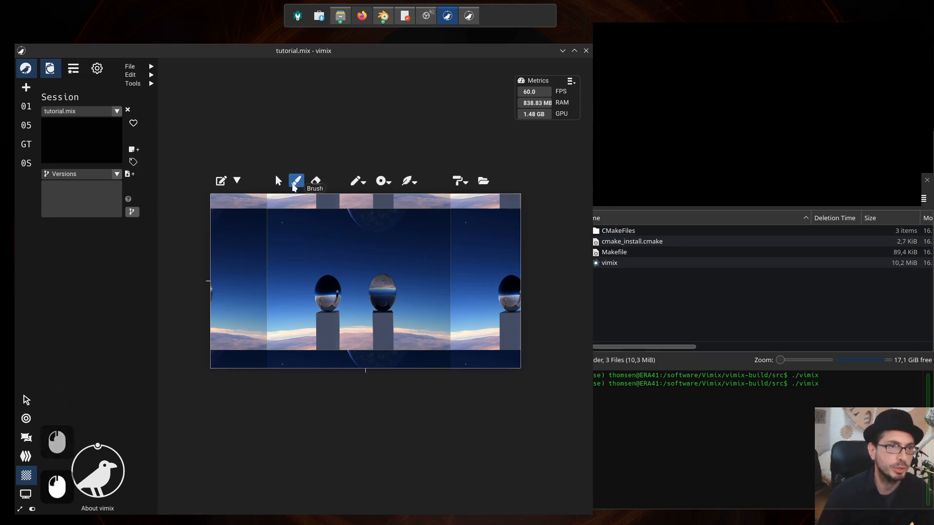
pyautogui.moveTo(314, 243)
pyautogui.mouseDown()
pyautogui.moveTo(295, 251)
pyautogui.moveTo(344, 232)
pyautogui.moveTo(362, 236)
pyautogui.moveTo(305, 240)
pyautogui.moveTo(295, 253)
pyautogui.moveTo(356, 231)
pyautogui.moveTo(296, 258)
pyautogui.moveTo(314, 249)
pyautogui.moveTo(294, 243)
pyautogui.moveTo(341, 226)
pyautogui.moveTo(381, 230)
pyautogui.moveTo(301, 236)
pyautogui.moveTo(401, 231)
pyautogui.moveTo(425, 241)
pyautogui.moveTo(356, 237)
pyautogui.moveTo(416, 236)
pyautogui.moveTo(429, 252)
pyautogui.moveTo(409, 243)
pyautogui.mouseUp()
pyautogui.click(315, 180)
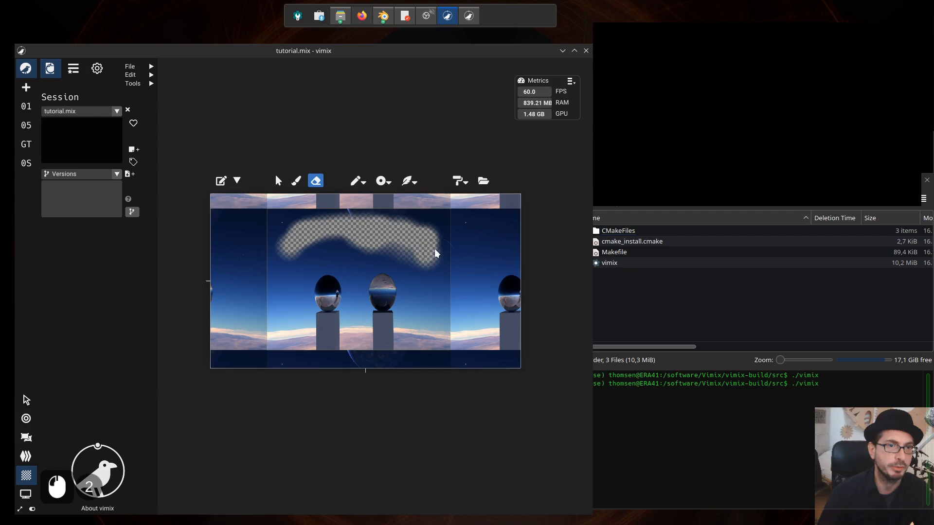
pyautogui.click(296, 181)
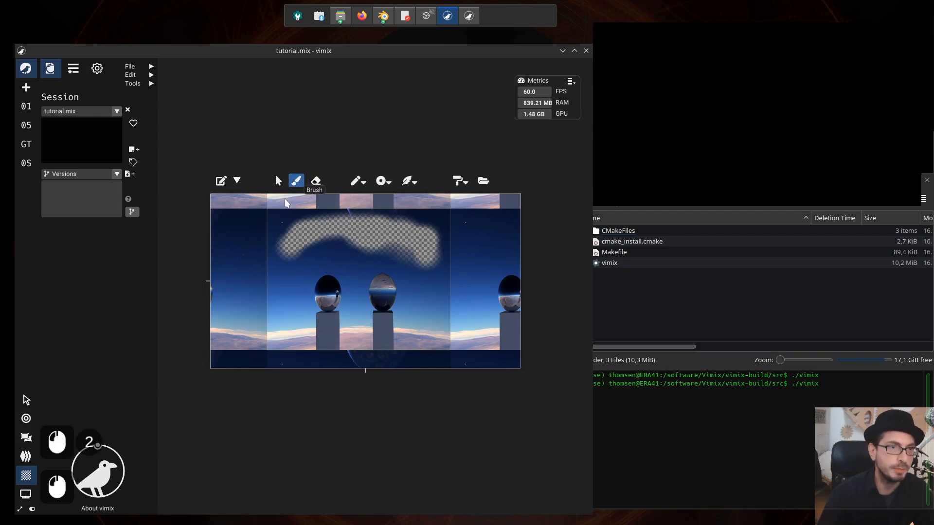
pyautogui.moveTo(286, 268)
pyautogui.mouseDown()
pyautogui.moveTo(305, 260)
pyautogui.moveTo(284, 250)
pyautogui.moveTo(282, 231)
pyautogui.mouseUp()
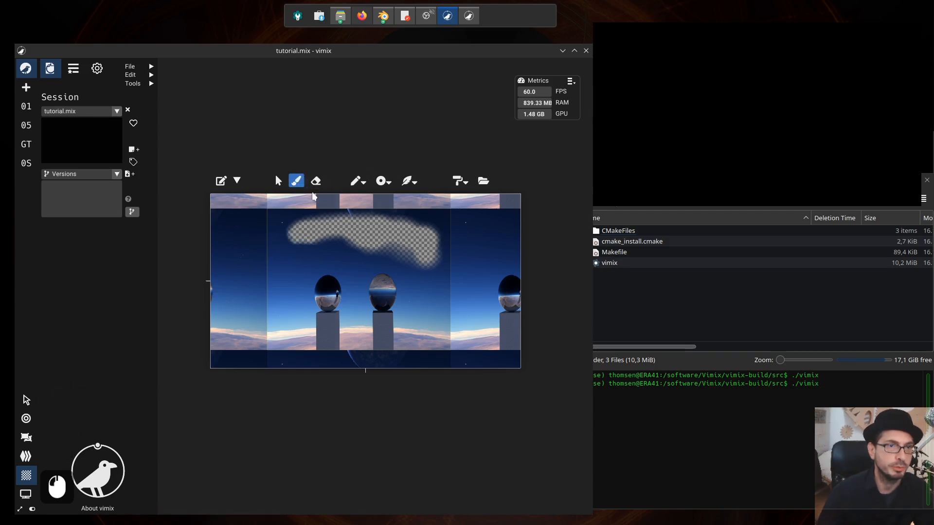
# Change the mask brush shape to Square with a size of about 191 px.
pyautogui.click(362, 184)
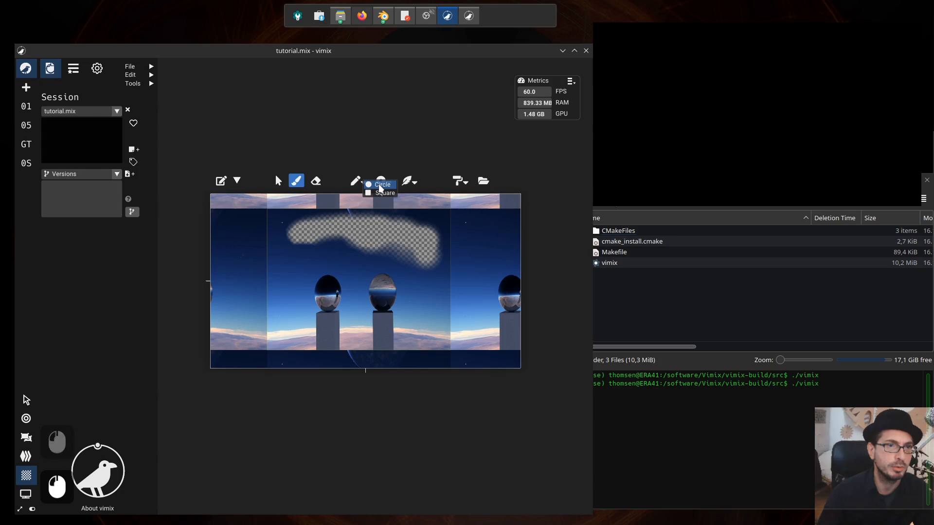
pyautogui.click(378, 193)
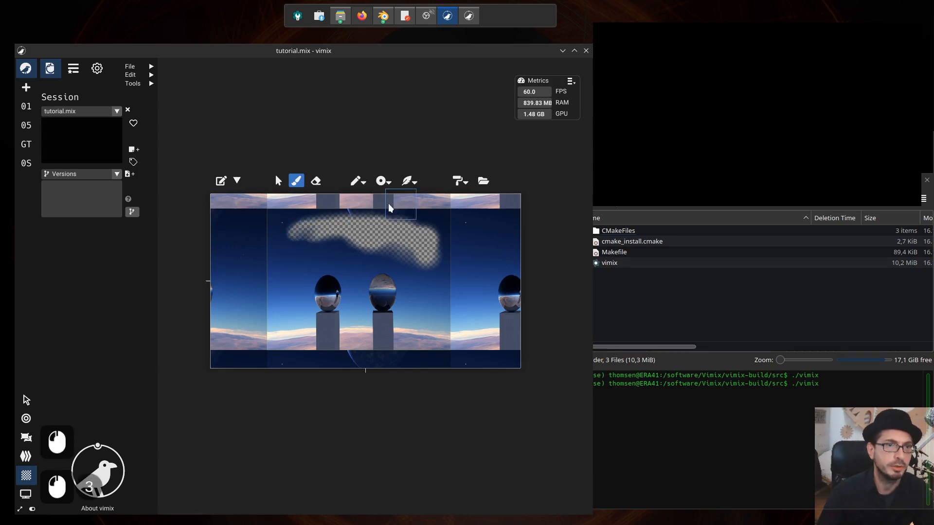
pyautogui.click(382, 182)
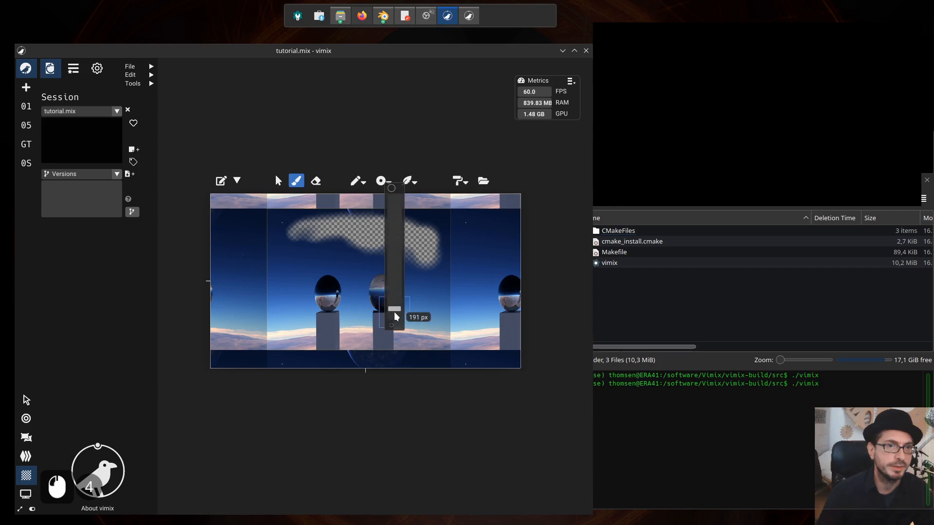
pyautogui.moveTo(398, 308)
pyautogui.mouseDown()
pyautogui.moveTo(402, 282)
pyautogui.moveTo(402, 313)
pyautogui.mouseUp()
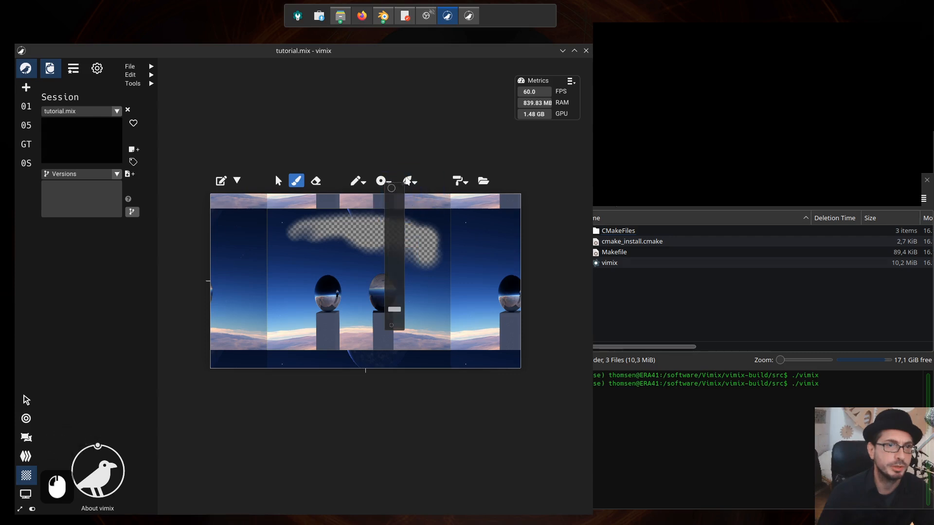
pyautogui.click(395, 160)
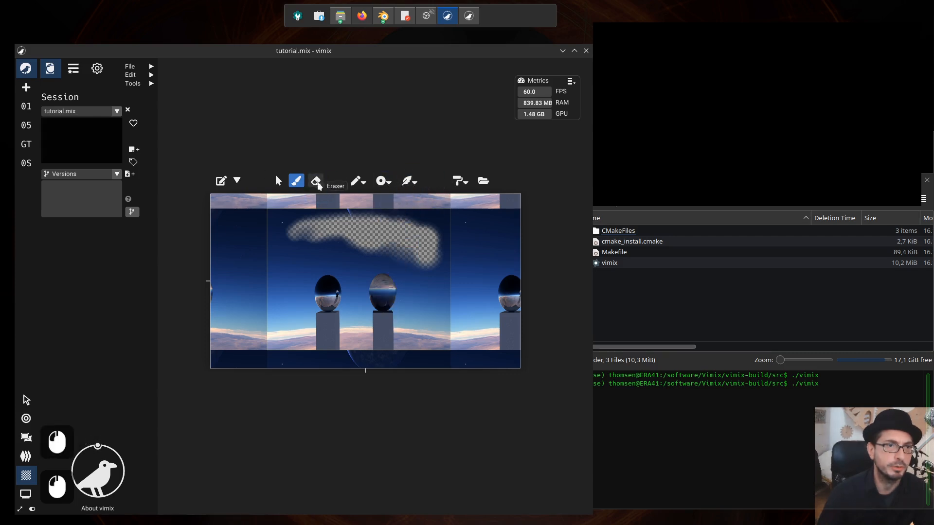
# Raise the brush pressure to well above 10%.
pyautogui.click(410, 183)
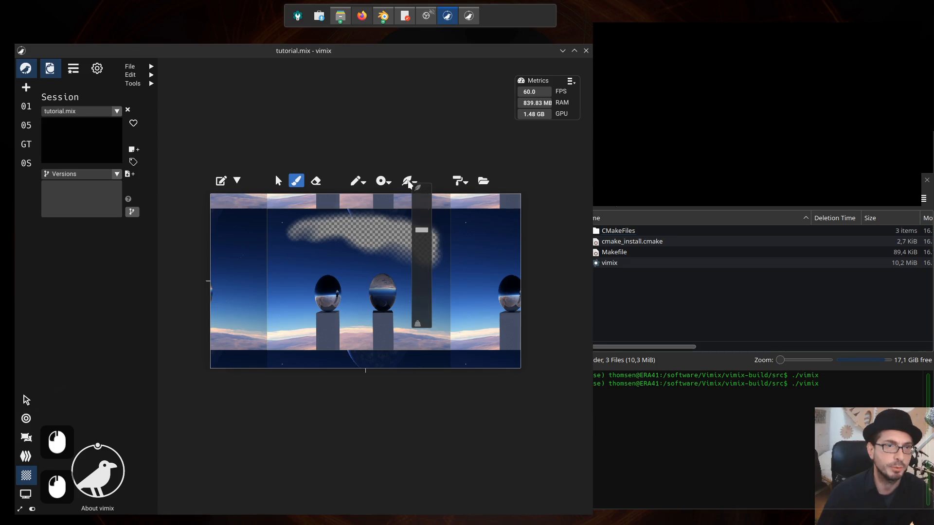
pyautogui.click(409, 182)
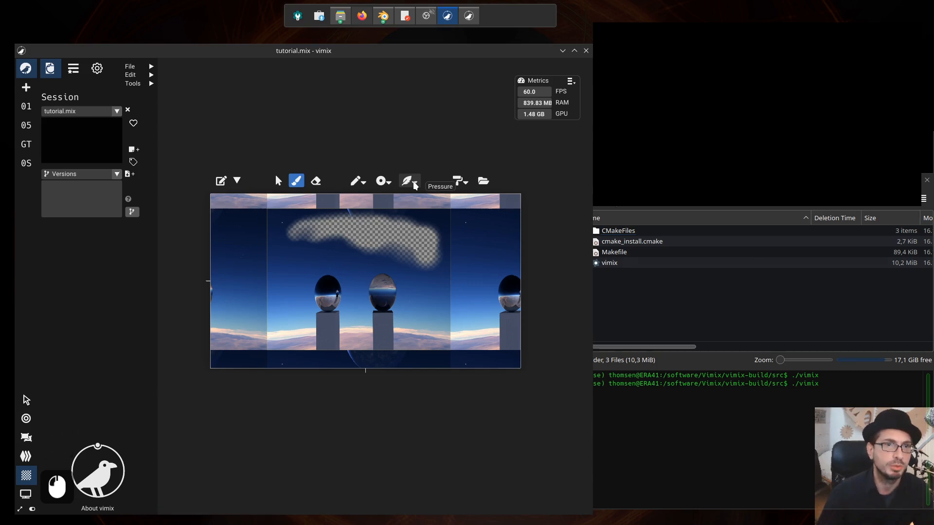
pyautogui.click(414, 184)
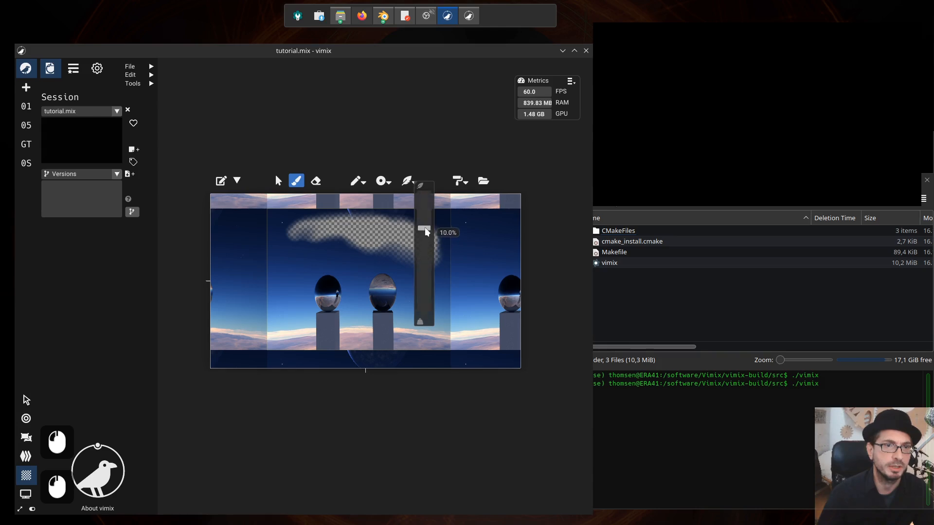
pyautogui.moveTo(425, 229)
pyautogui.mouseDown()
pyautogui.moveTo(428, 301)
pyautogui.moveTo(426, 293)
pyautogui.mouseUp()
# Paint back the underside and right end of the erased band with the square brush, readjusting the pressure between strokes.
pyautogui.click(351, 250)
pyautogui.moveTo(364, 248)
pyautogui.mouseDown()
pyautogui.moveTo(383, 247)
pyautogui.moveTo(420, 271)
pyautogui.moveTo(422, 233)
pyautogui.mouseUp()
pyautogui.click(410, 180)
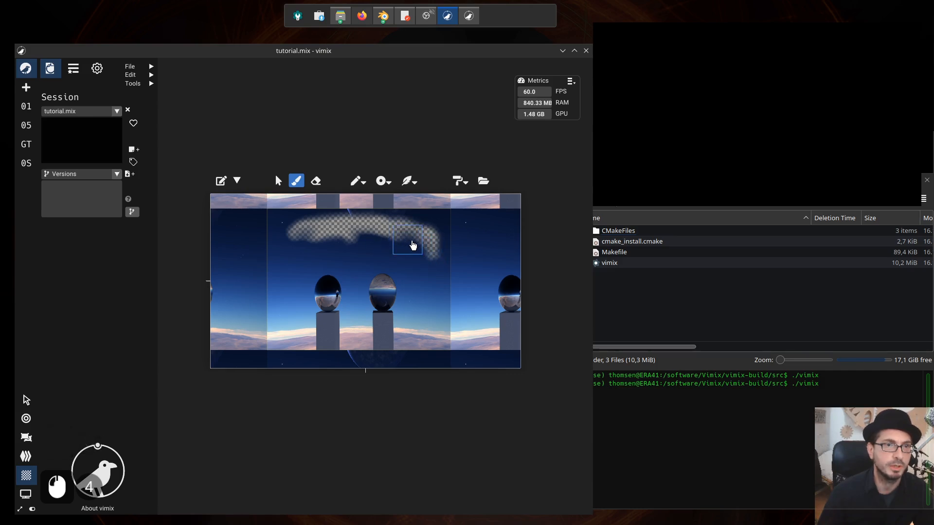
pyautogui.moveTo(412, 241)
pyautogui.mouseDown()
pyautogui.moveTo(437, 258)
pyautogui.moveTo(429, 264)
pyautogui.moveTo(431, 255)
pyautogui.mouseUp()
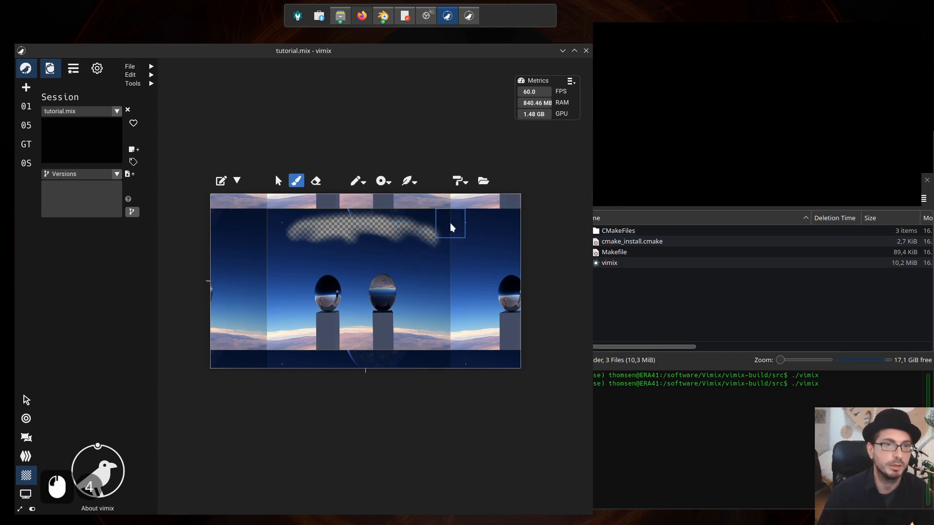
# Clear the painted mask and invert it to hide the whole image.
pyautogui.click(462, 181)
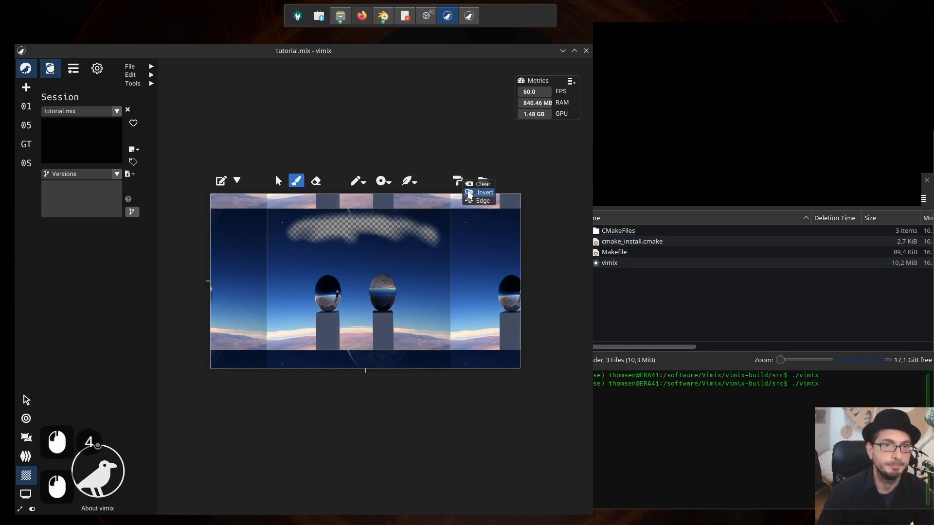
pyautogui.click(483, 184)
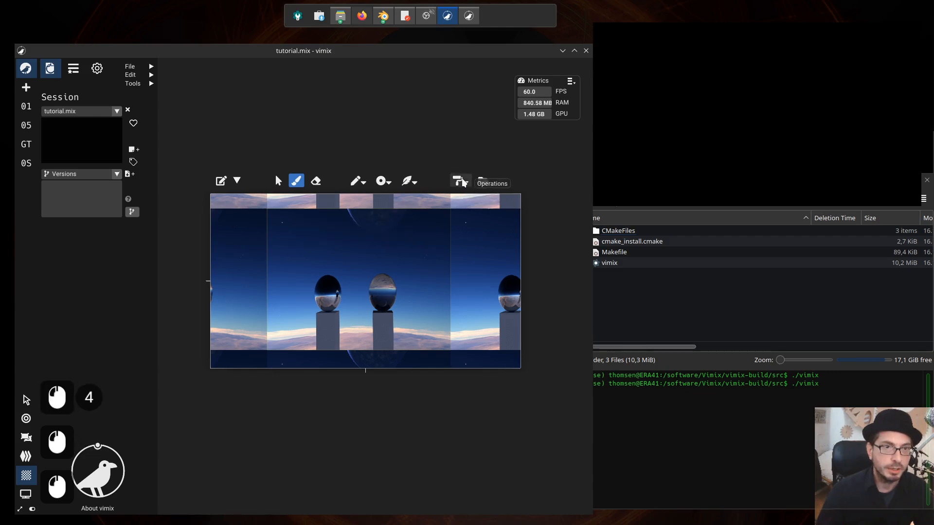
pyautogui.click(461, 181)
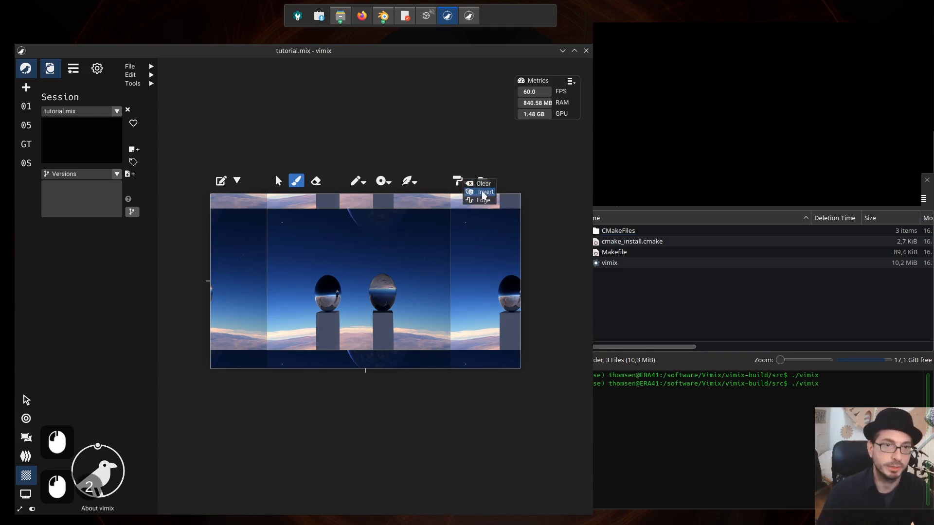
pyautogui.click(481, 192)
# Apply the Edge operation to the fully hidden mask and make the whole image visible again.
pyautogui.click(458, 183)
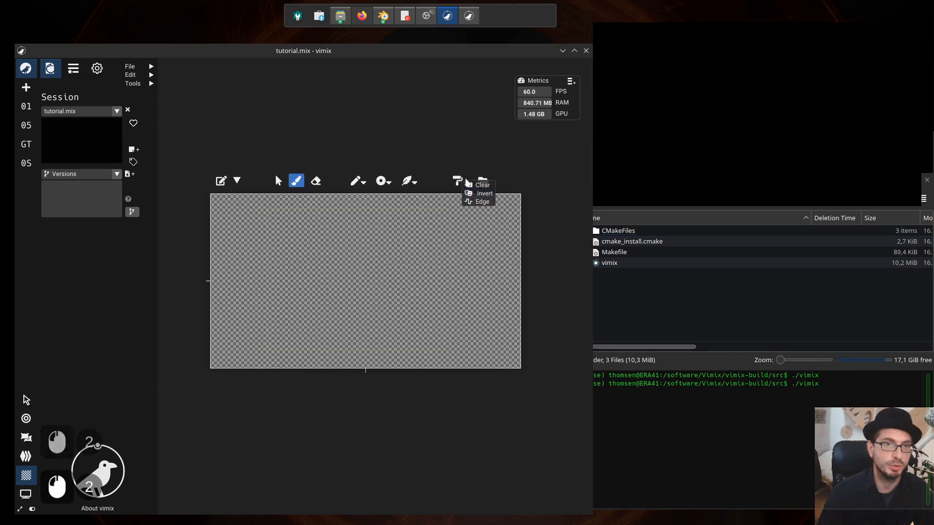
pyautogui.click(482, 203)
pyautogui.click(464, 181)
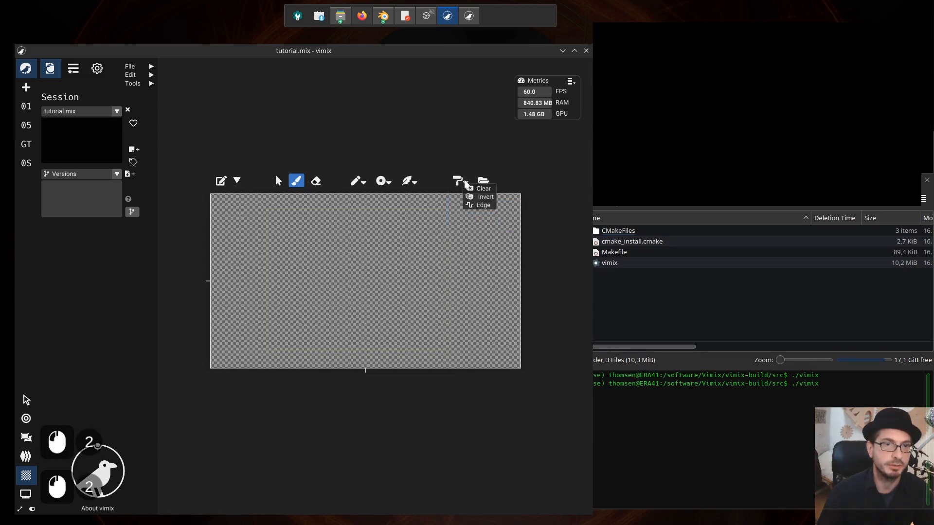
pyautogui.click(474, 192)
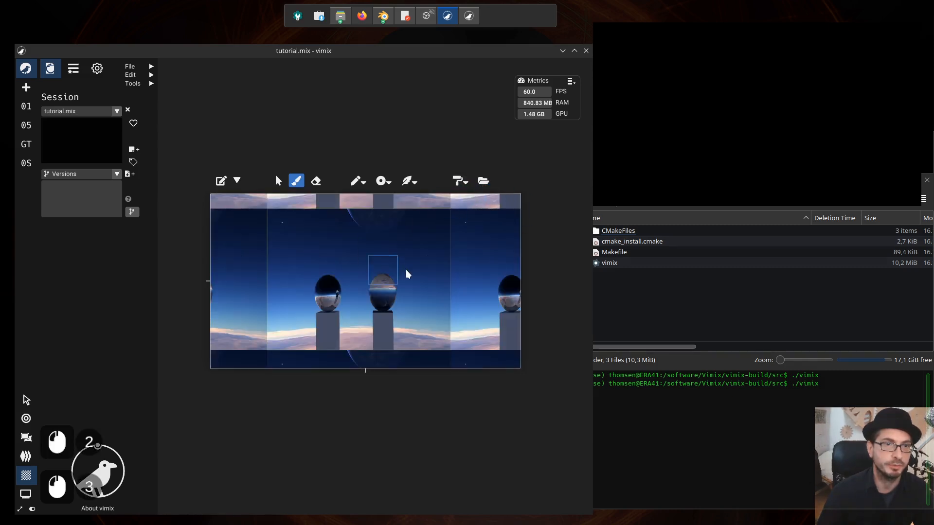
# Switch to the Eraser and set its pressure to about 27.7%.
pyautogui.click(316, 181)
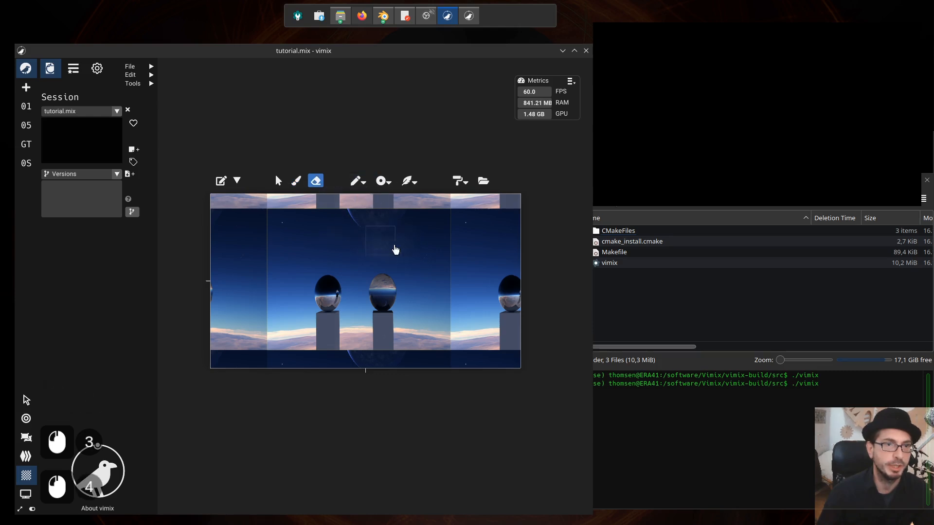
pyautogui.click(411, 187)
pyautogui.moveTo(419, 212); pyautogui.dragTo(422, 275)
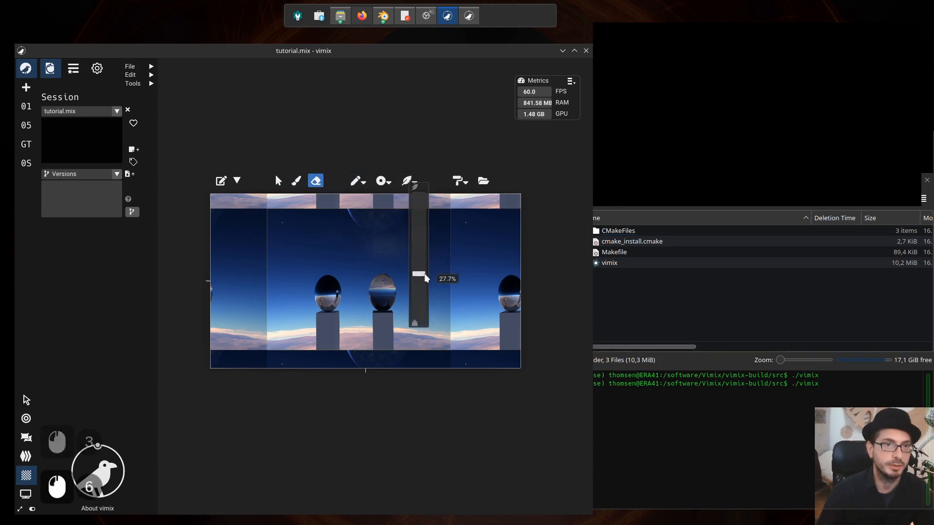
# Erase a horizontal band and a patch to its left above the spheres, and sharpen their borders with the Edge operation.
pyautogui.moveTo(358, 248)
pyautogui.mouseDown()
pyautogui.moveTo(415, 247)
pyautogui.moveTo(288, 250)
pyautogui.moveTo(299, 241)
pyautogui.moveTo(307, 259)
pyautogui.moveTo(295, 279)
pyautogui.moveTo(306, 257)
pyautogui.mouseUp()
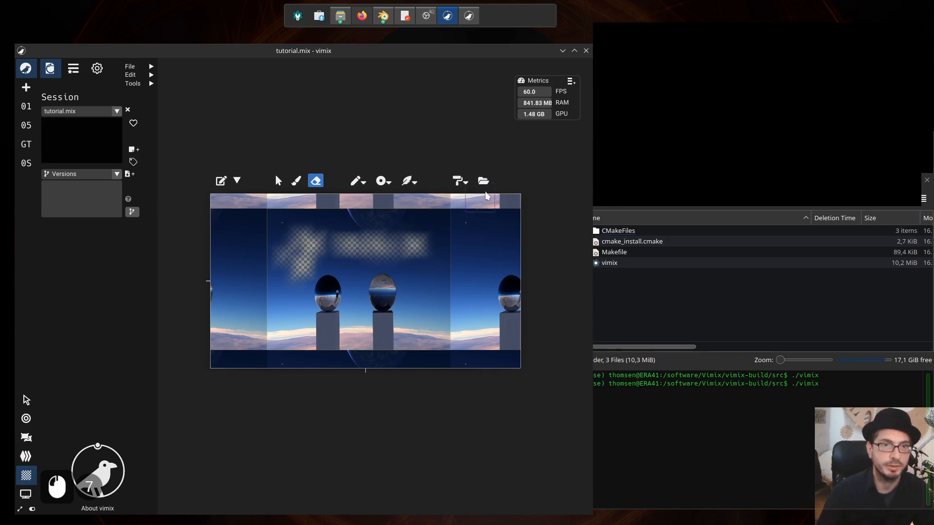
pyautogui.click(469, 184)
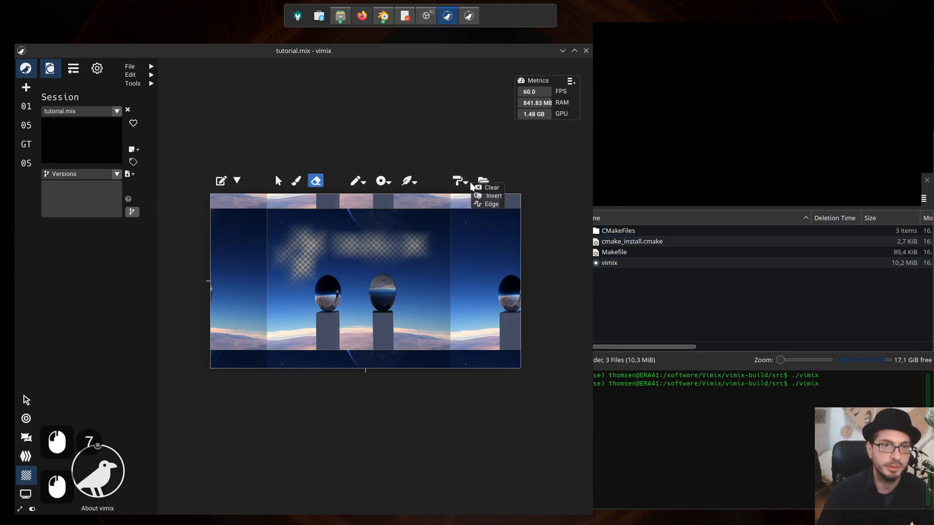
pyautogui.click(491, 205)
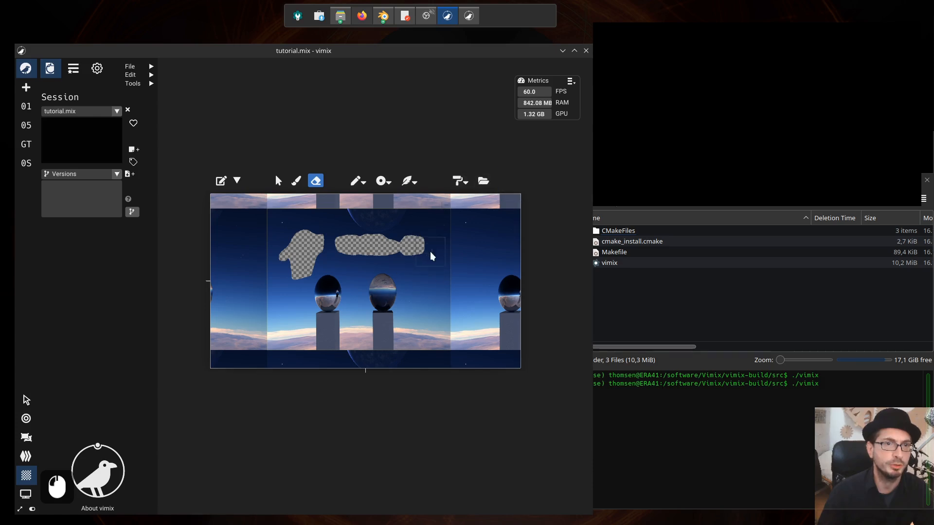
# Erase a soft-edged patch at the right end of the band above the spheres, and open the mask image import without loading a file.
pyautogui.moveTo(422, 249); pyautogui.dragTo(414, 249)
pyautogui.click(483, 181)
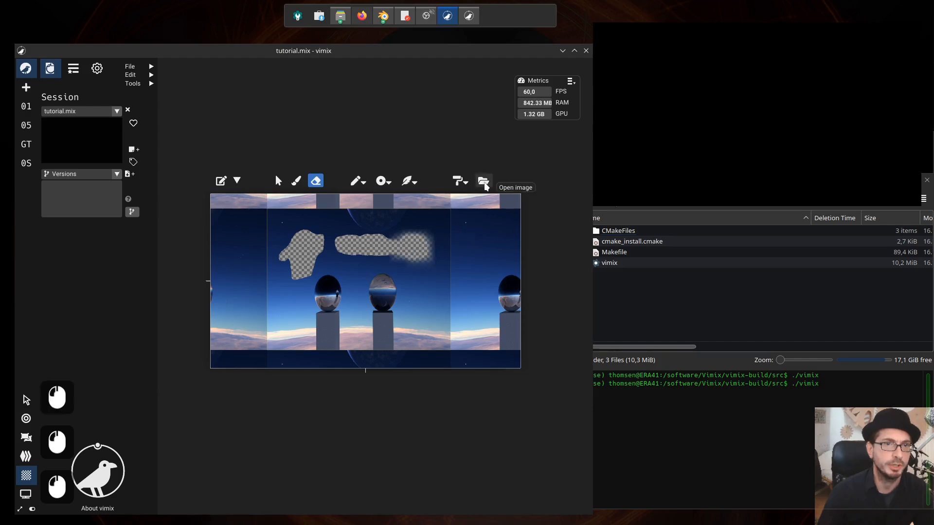
pyautogui.click(725, 71)
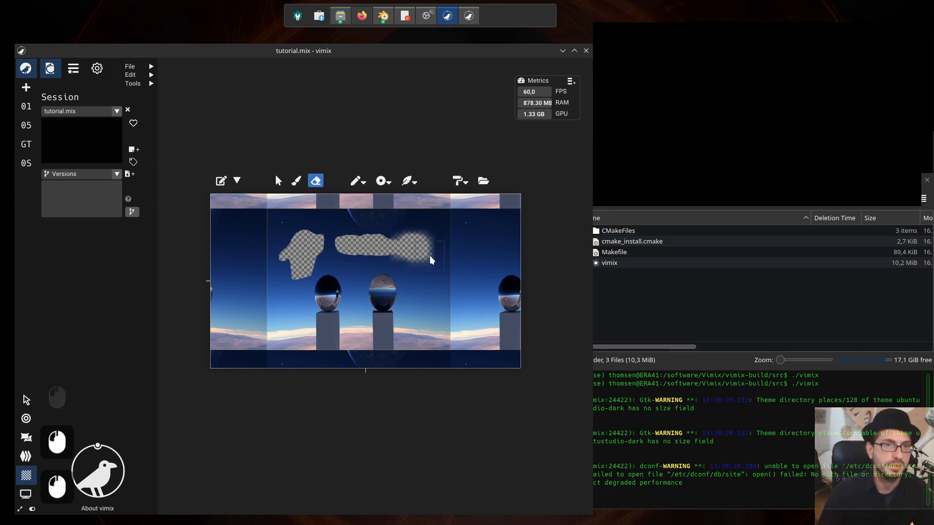
# Change the source's mask type to Mask Shape and shrink the ellipse slightly.
pyautogui.click(234, 183)
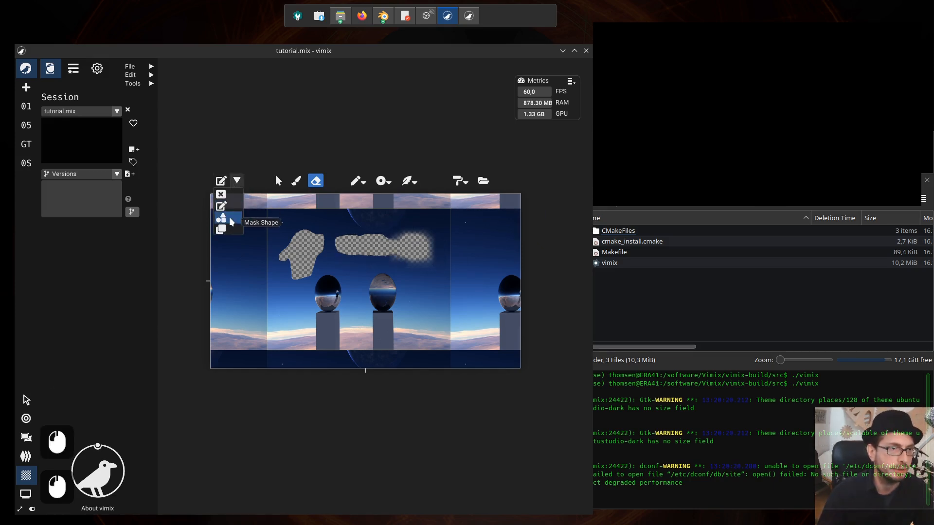
pyautogui.click(229, 217)
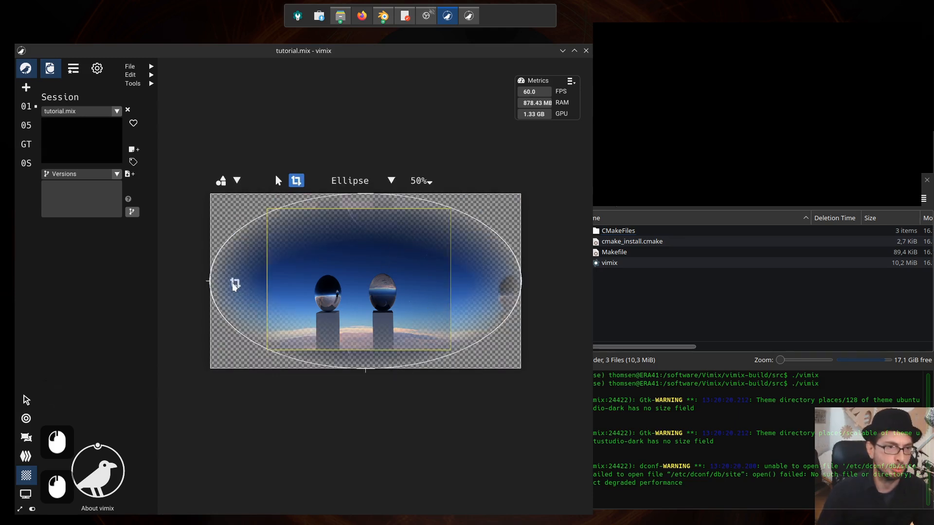
pyautogui.moveTo(235, 284)
pyautogui.mouseDown()
pyautogui.moveTo(265, 284)
pyautogui.moveTo(248, 293)
pyautogui.moveTo(238, 266)
pyautogui.mouseUp()
pyautogui.click(384, 182)
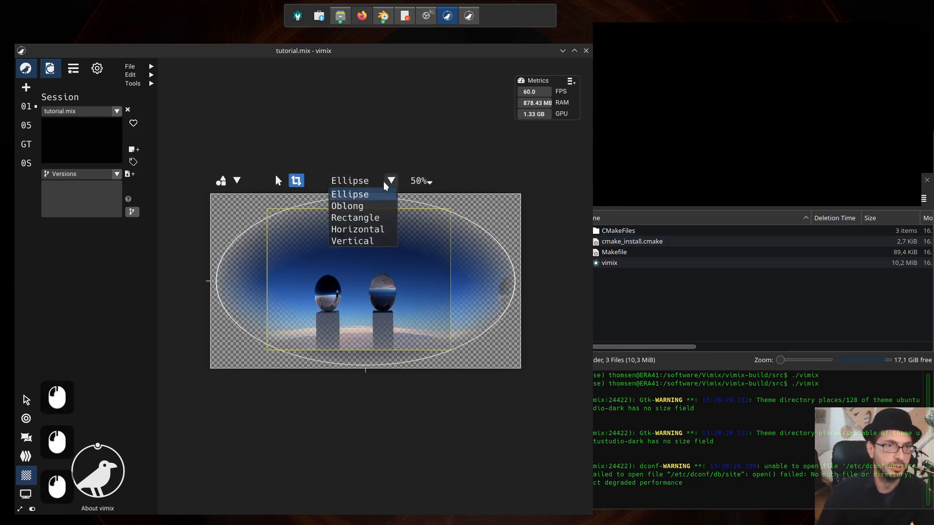
pyautogui.click(292, 158)
# Shift the texture frame slightly up and left within the ellipse mask, and shrink the ellipse further.
pyautogui.click(278, 181)
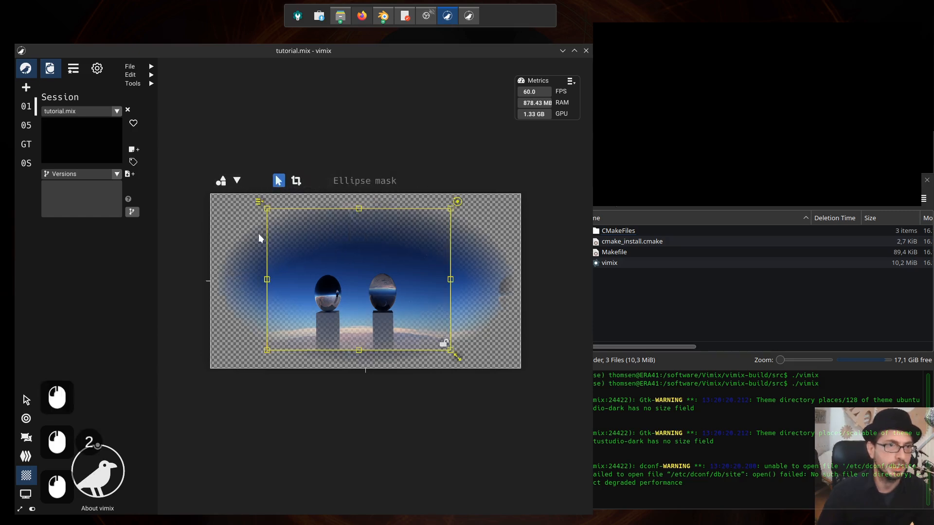
pyautogui.moveTo(360, 271); pyautogui.dragTo(341, 267)
pyautogui.click(297, 181)
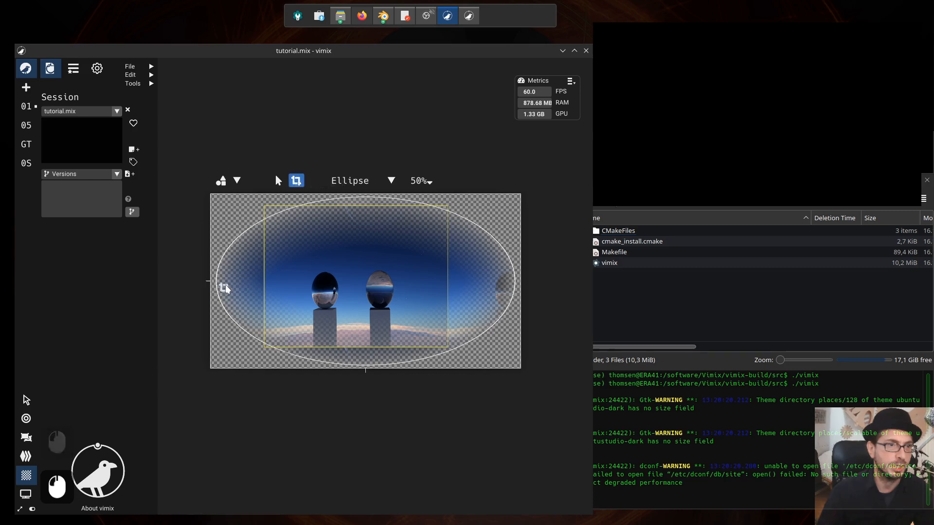
pyautogui.moveTo(225, 285); pyautogui.dragTo(239, 263)
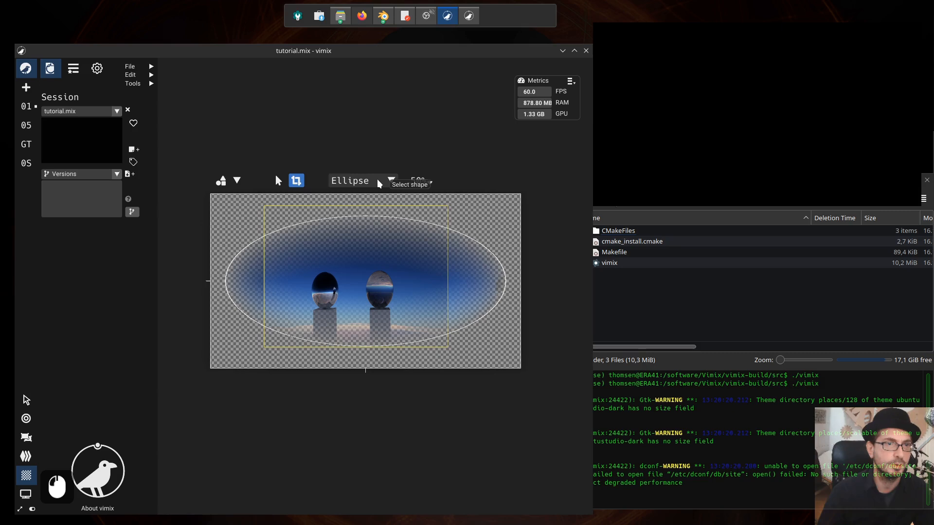
# Change the mask shape to Oblong, narrow it around the spheres, and change the shape to Rectangle.
pyautogui.click(378, 179)
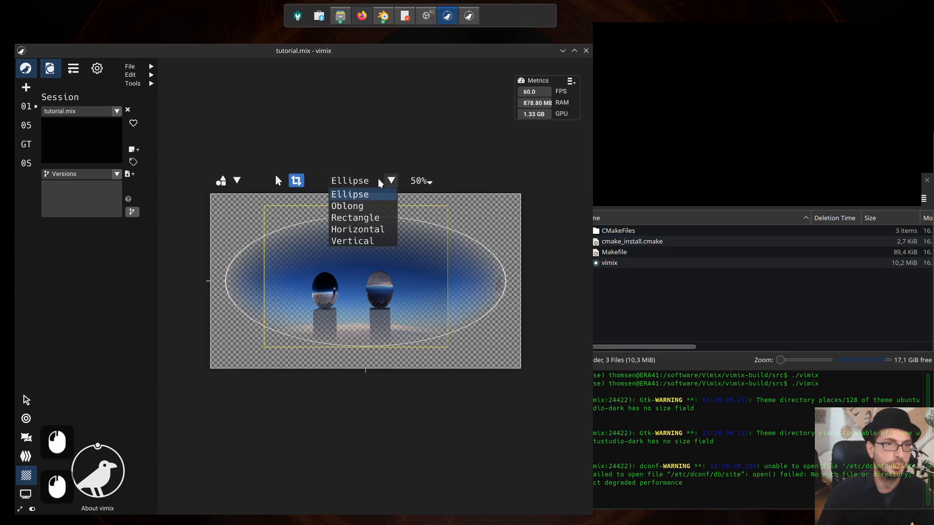
pyautogui.click(375, 206)
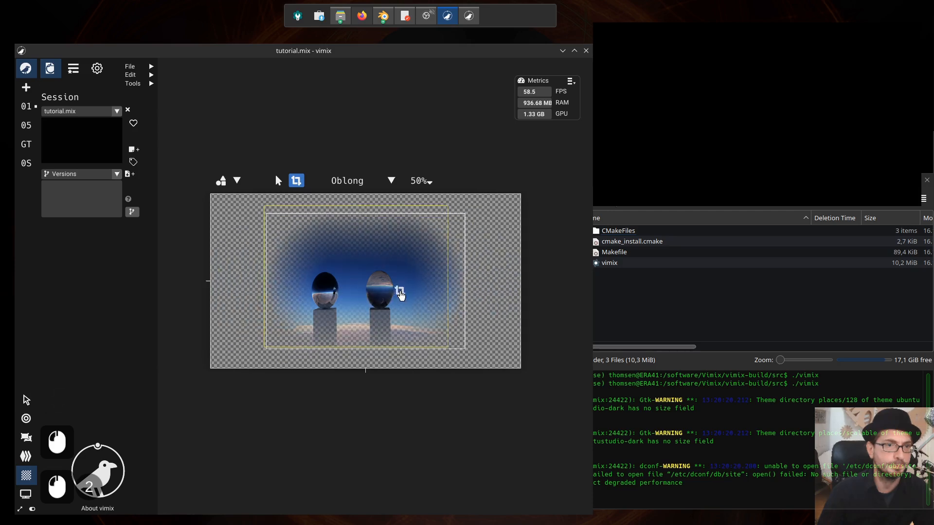
pyautogui.click(343, 181)
pyautogui.click(369, 218)
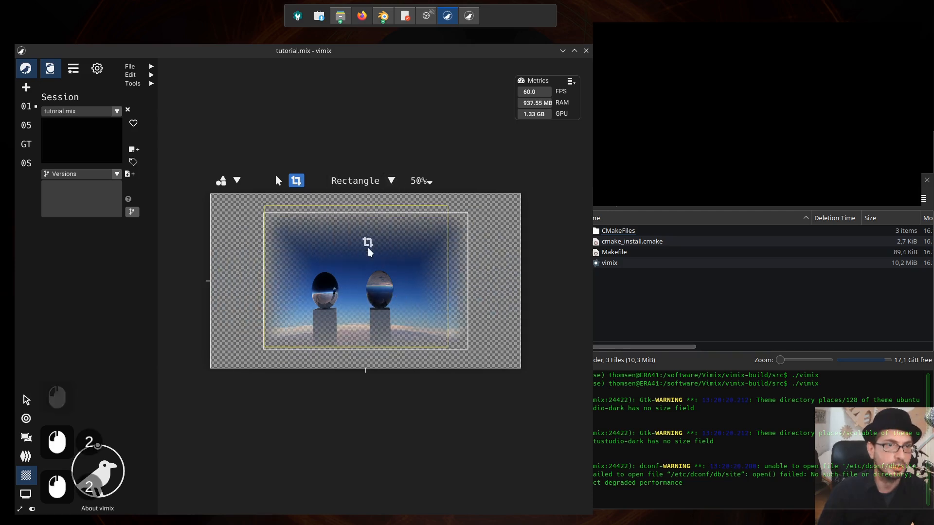
# Change the mask shape to Horizontal and place its edge just above the spheres so the upper image is hidden.
pyautogui.click(365, 180)
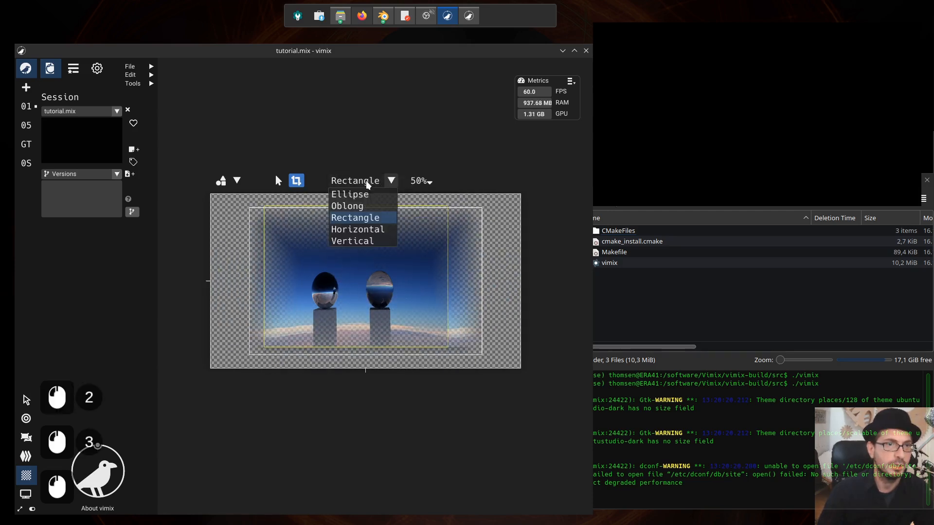
pyautogui.click(370, 227)
pyautogui.moveTo(372, 290); pyautogui.dragTo(382, 337)
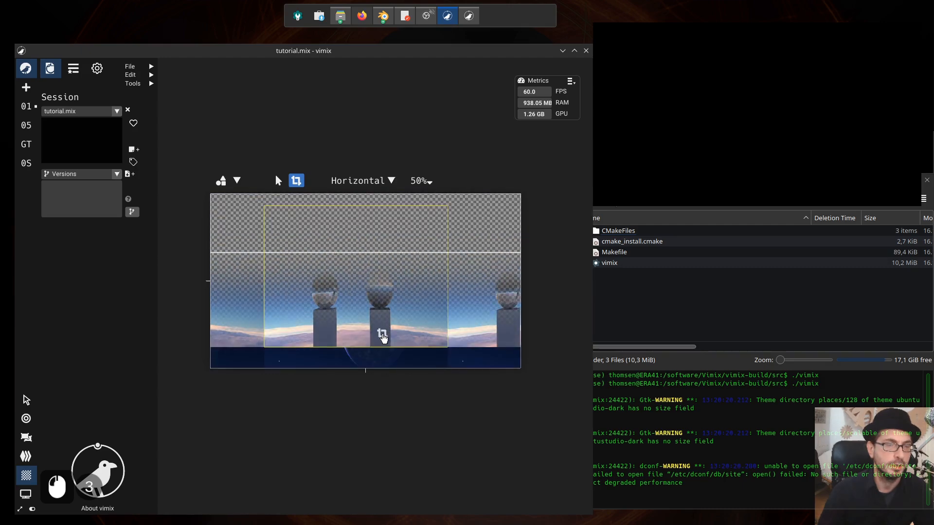
# Change the mask shape to Vertical, move its edge toward the right side of the image, and set the blur to 21%.
pyautogui.click(380, 186)
pyautogui.click(383, 239)
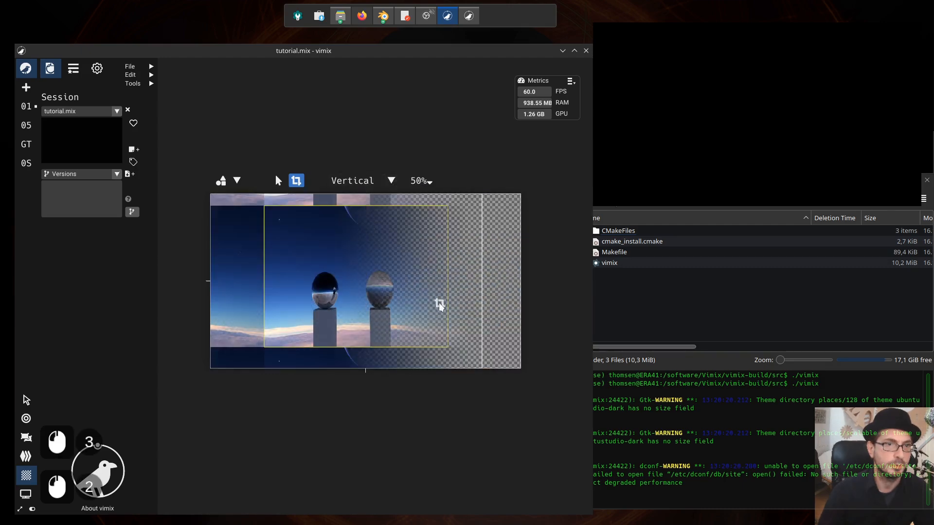
pyautogui.moveTo(438, 304)
pyautogui.mouseDown()
pyautogui.moveTo(321, 313)
pyautogui.moveTo(440, 306)
pyautogui.mouseUp()
pyautogui.click(422, 181)
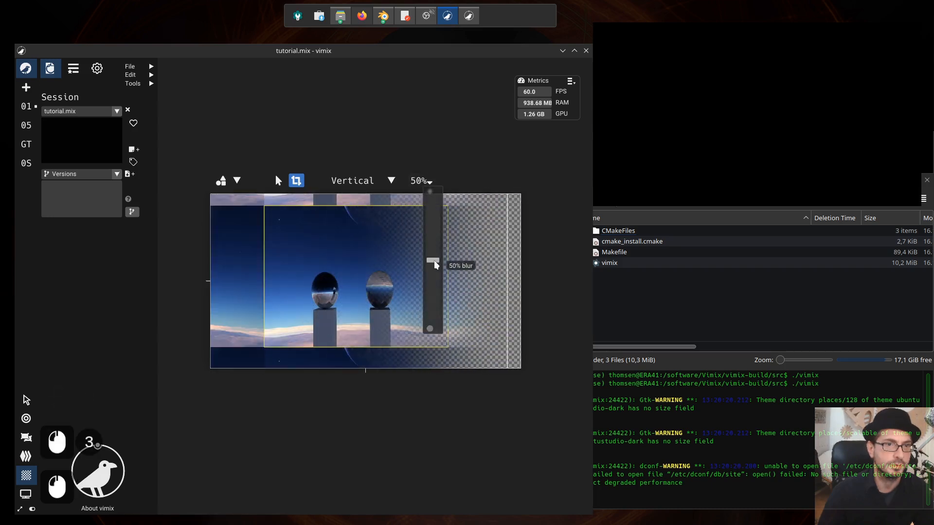
pyautogui.moveTo(434, 261); pyautogui.dragTo(436, 295)
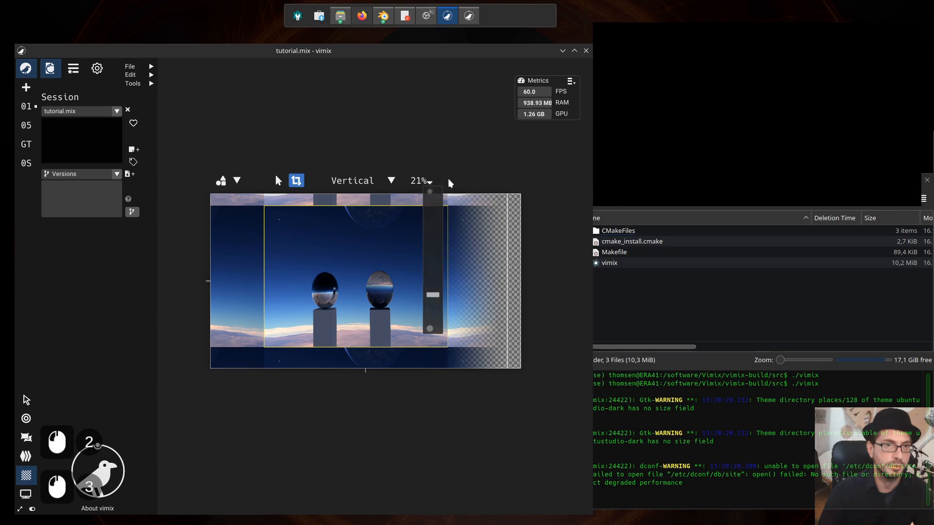
# Change the mask type to Mask Source and use Source GT - Gradient as the mask.
pyautogui.click(237, 181)
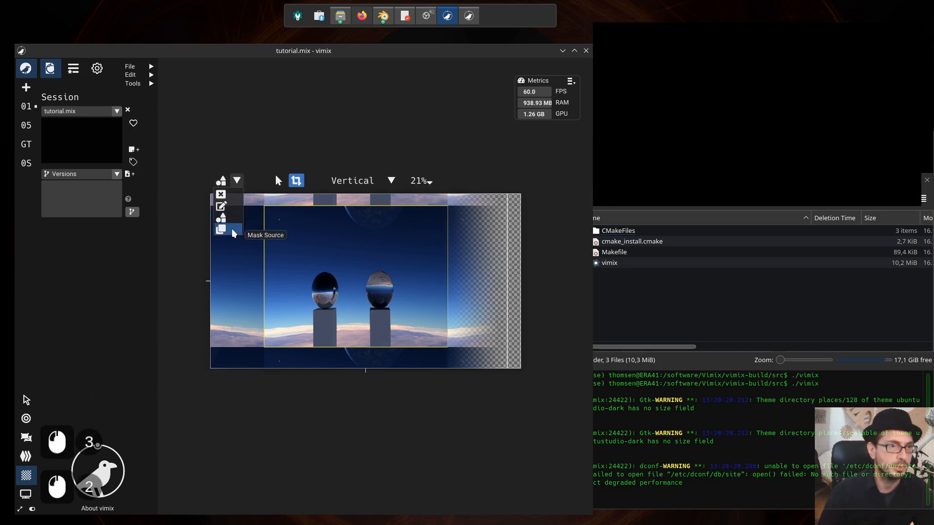
pyautogui.click(230, 228)
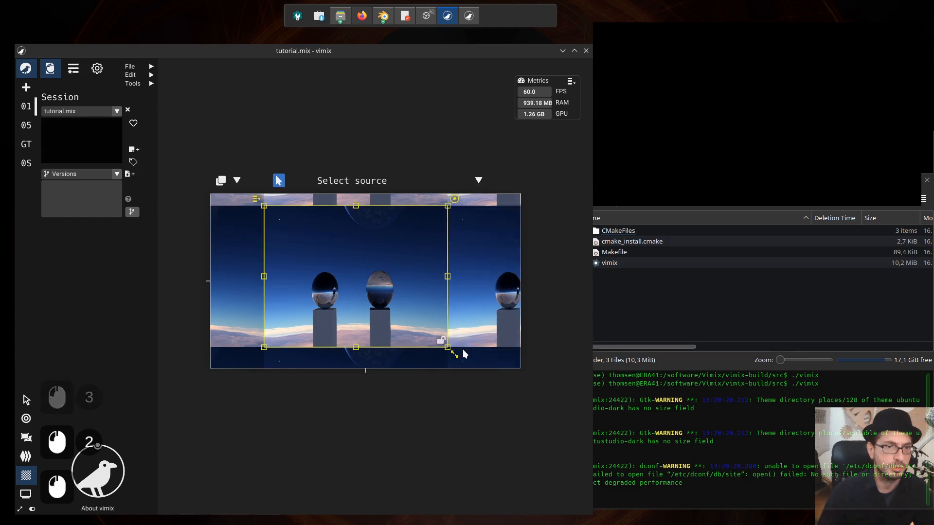
pyautogui.click(463, 181)
pyautogui.click(441, 158)
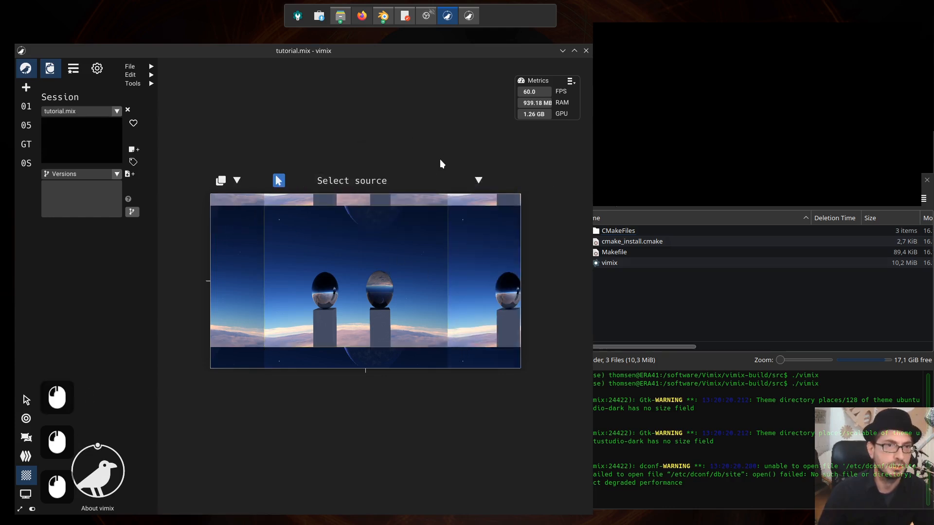
pyautogui.click(466, 179)
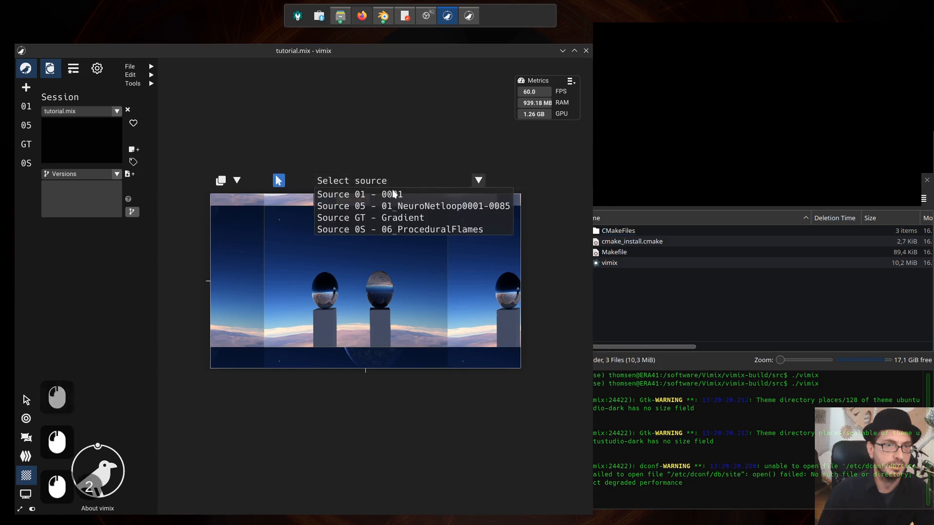
pyautogui.click(423, 222)
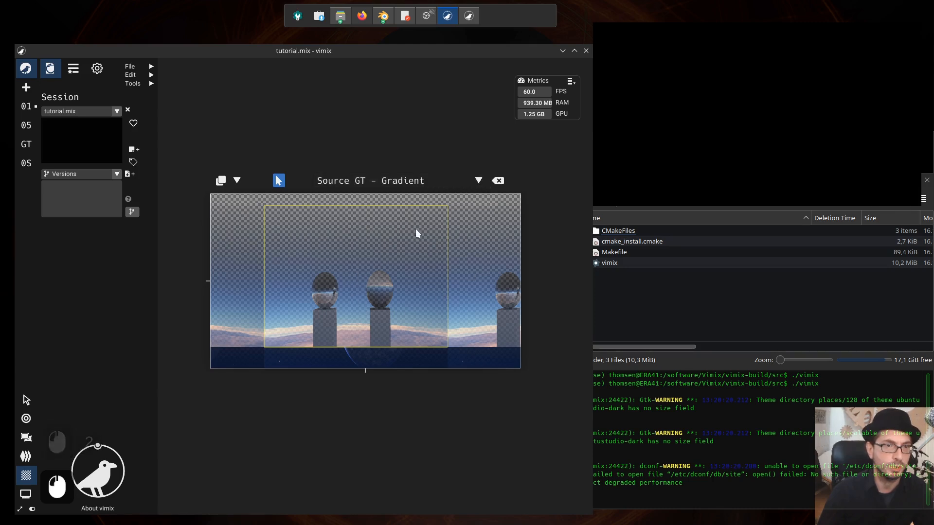
# In the mixing view, bring the gradient source and the sphere image source into the centre of the mixing circle.
pyautogui.click(407, 177)
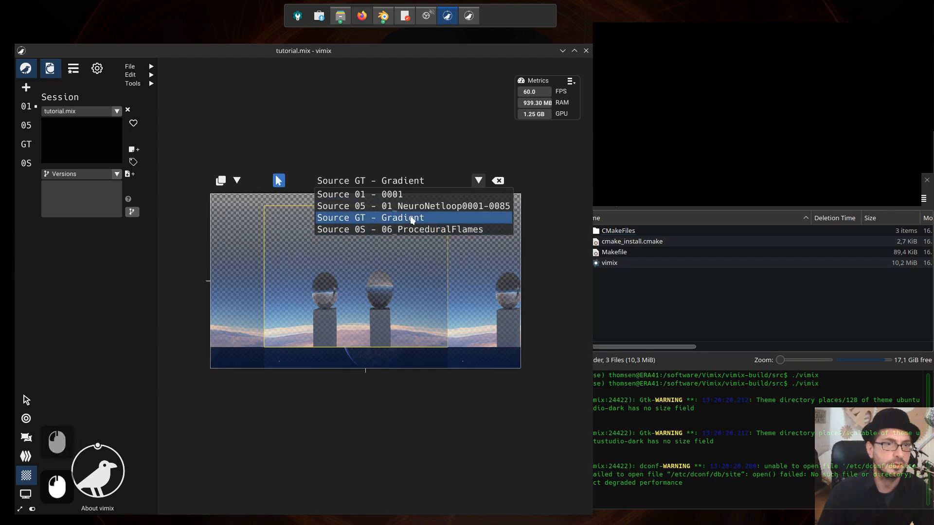
pyautogui.press('F1')
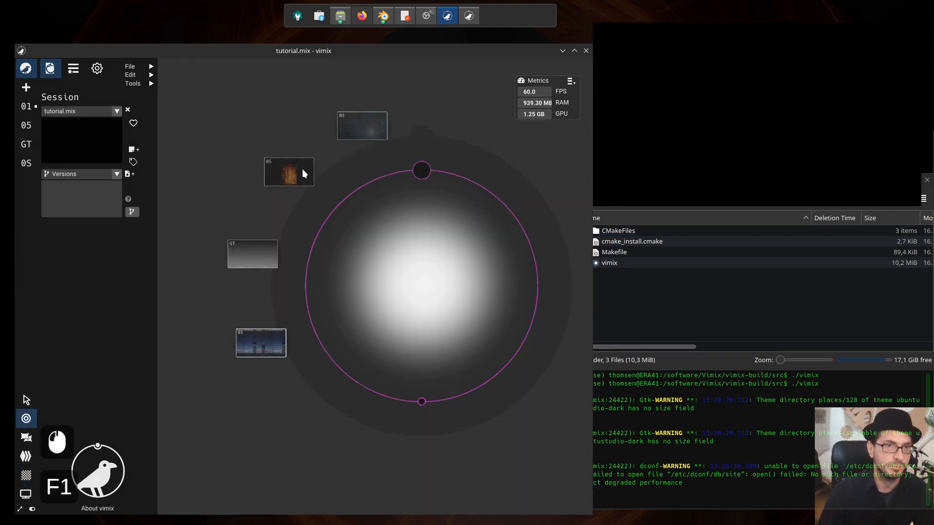
pyautogui.moveTo(262, 251); pyautogui.dragTo(399, 260)
pyautogui.moveTo(258, 353); pyautogui.dragTo(421, 314)
pyautogui.moveTo(382, 262); pyautogui.dragTo(413, 267)
pyautogui.click(441, 315)
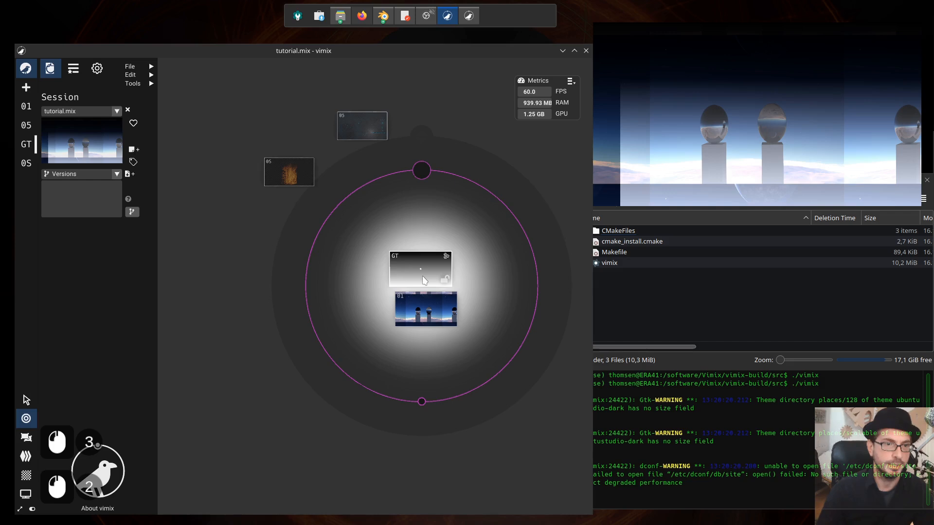
# Examine the gradient source in the texture view, and return to source 01 to check the source used as its mask.
pyautogui.press('F4')
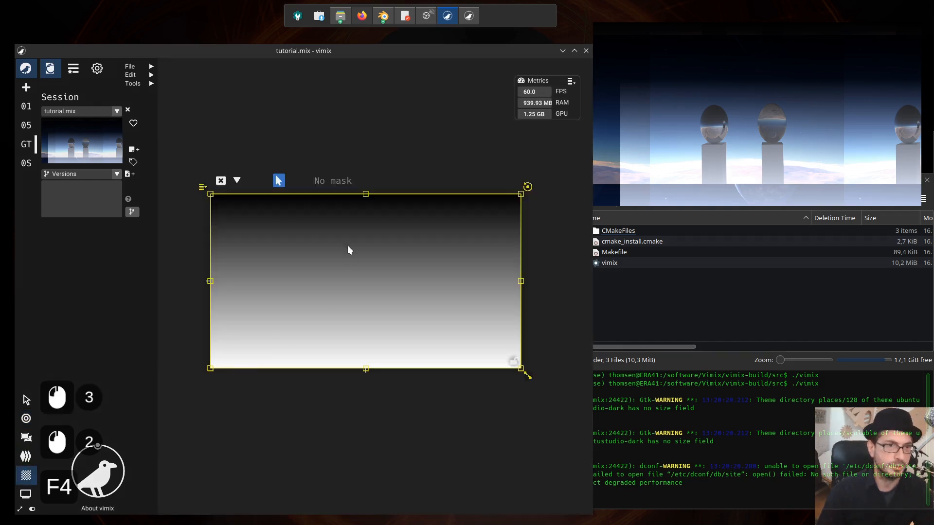
pyautogui.click(372, 304)
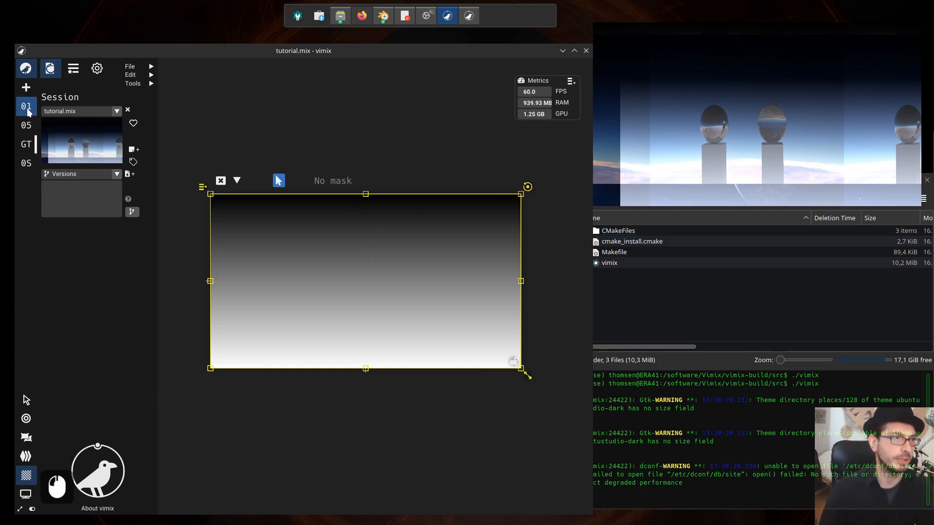
pyautogui.click(428, 229)
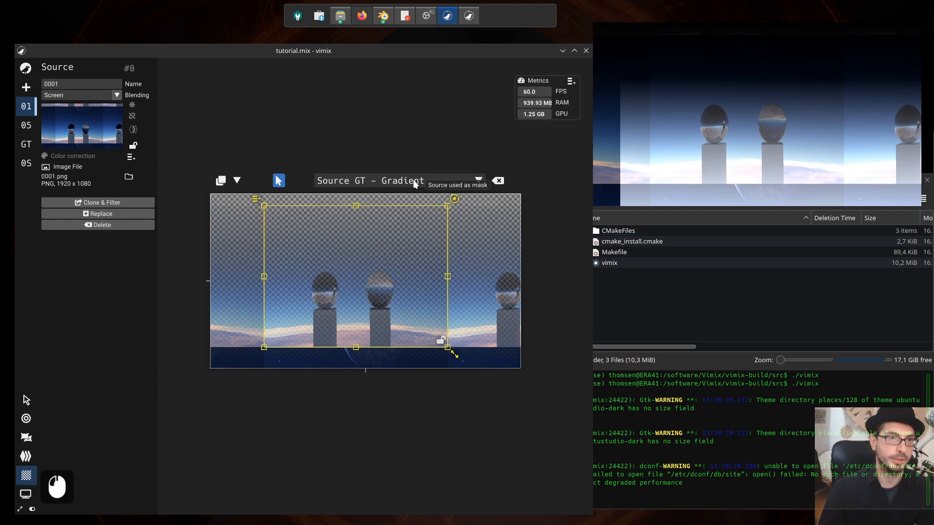
pyautogui.click(414, 181)
pyautogui.click(414, 181)
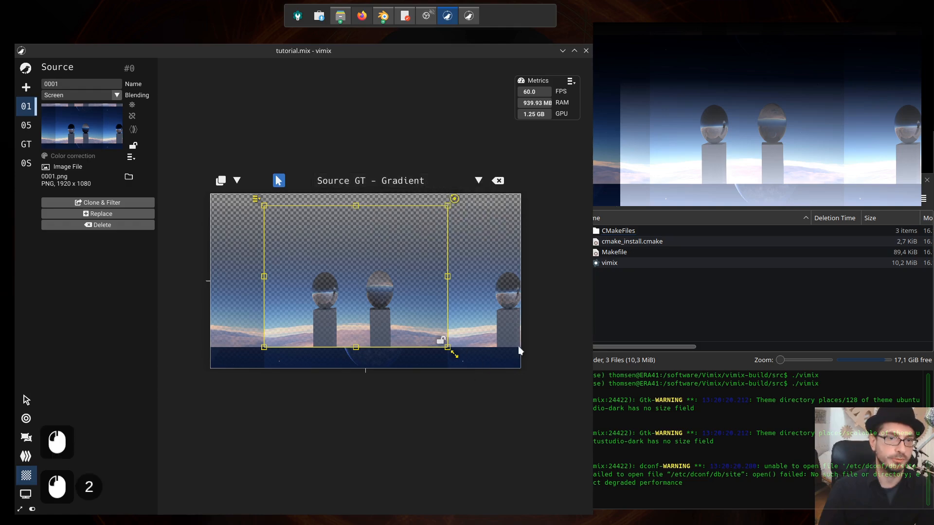
# Remove the gradient as source 01's mask source and set the mask type to Mask None.
pyautogui.click(237, 180)
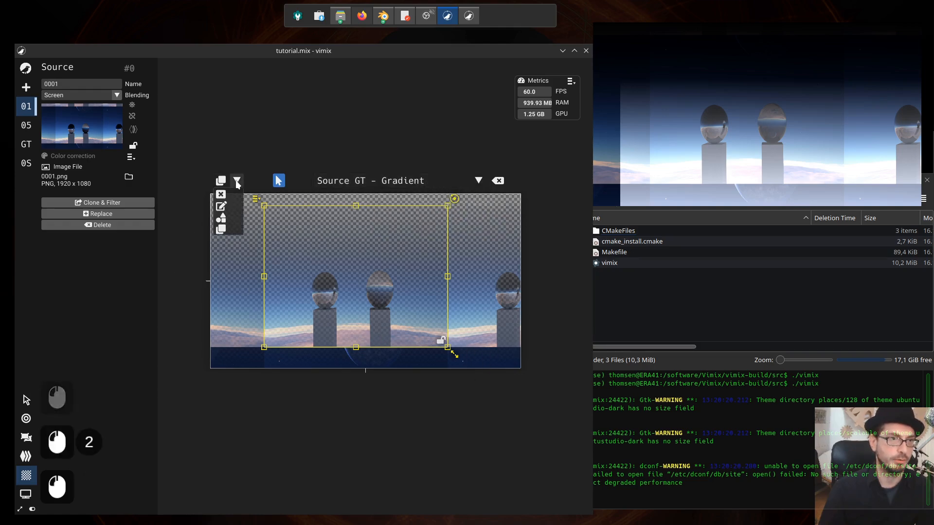
pyautogui.click(428, 132)
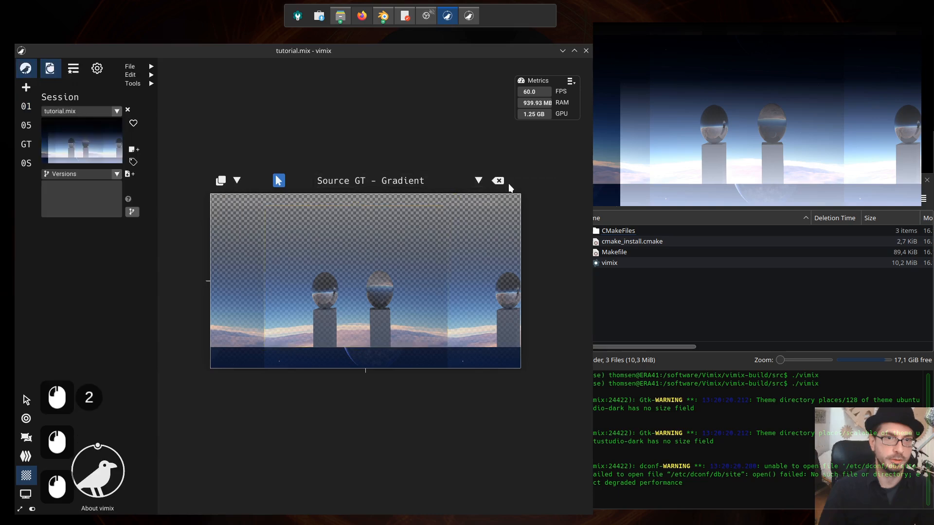
pyautogui.click(496, 186)
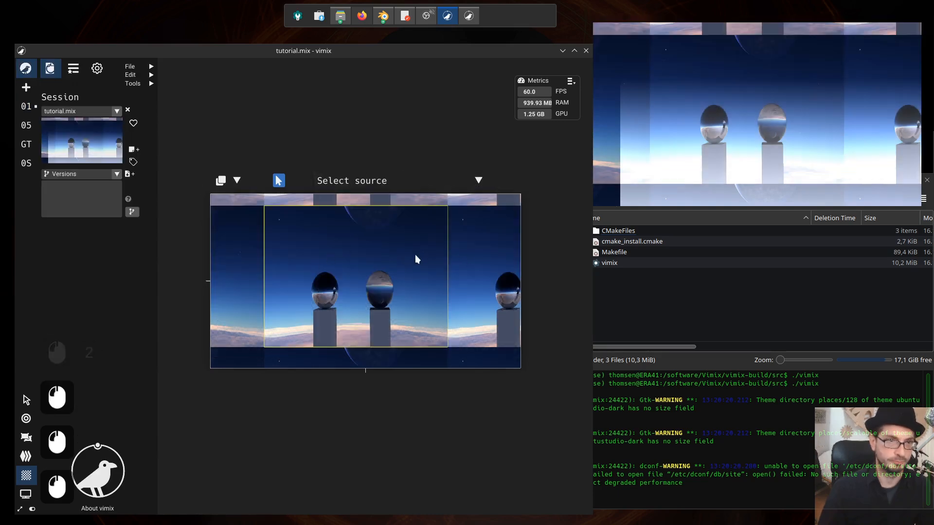
pyautogui.click(237, 181)
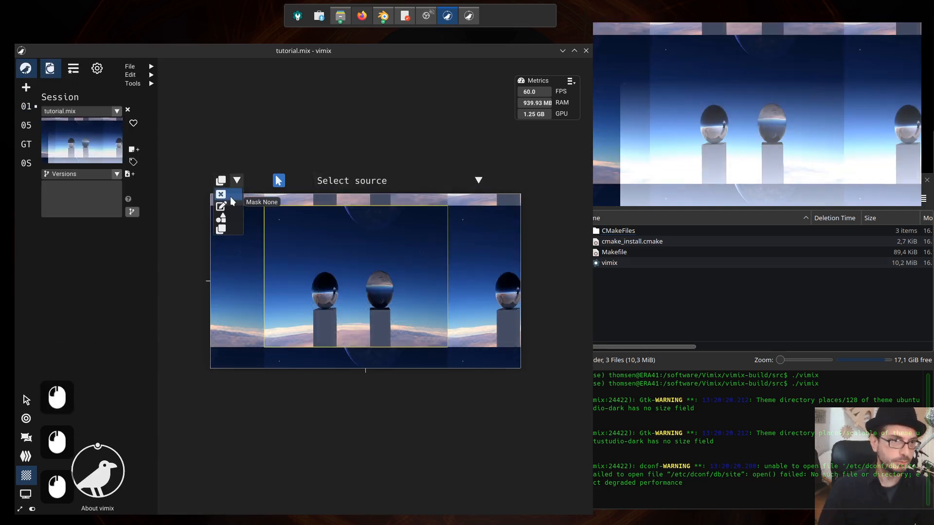
pyautogui.click(230, 196)
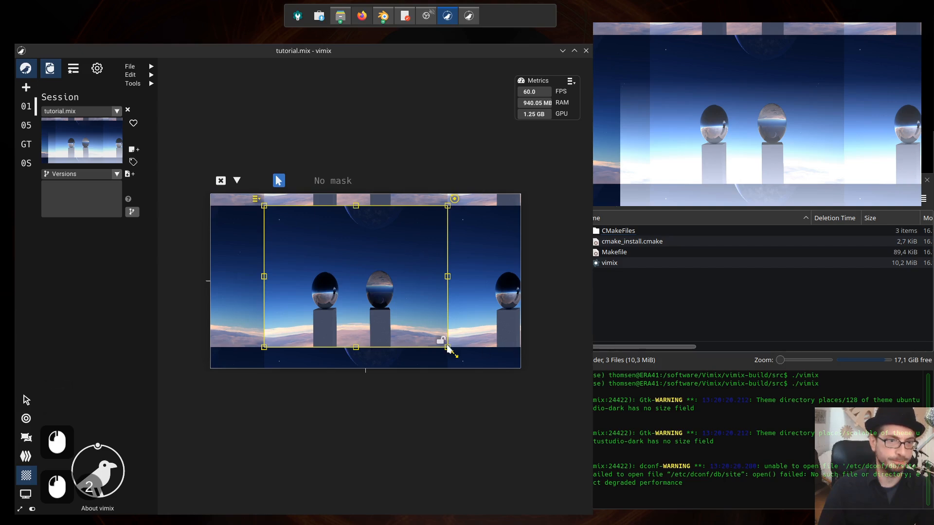
# Enlarge source 01's texture frame by moving its lower-right corner outward, mainly widening it.
pyautogui.moveTo(447, 347); pyautogui.dragTo(491, 351)
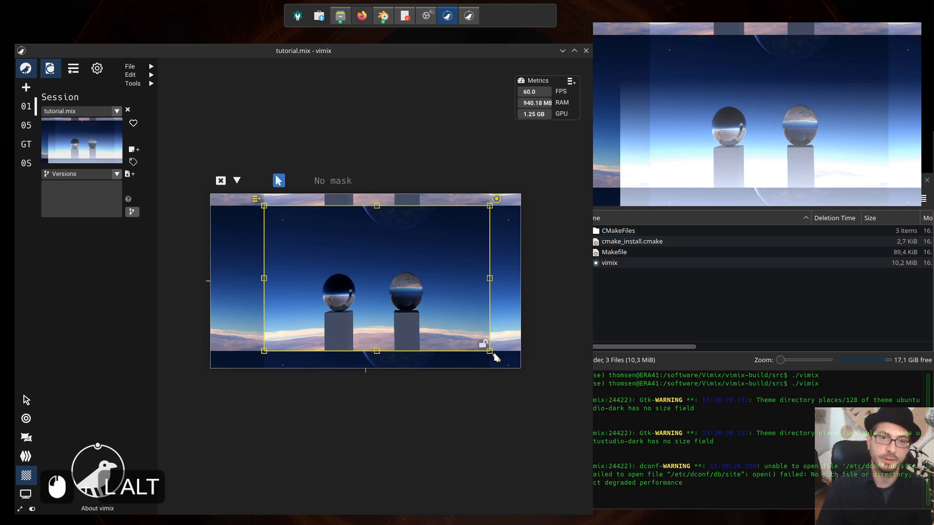
pyautogui.click(26, 399)
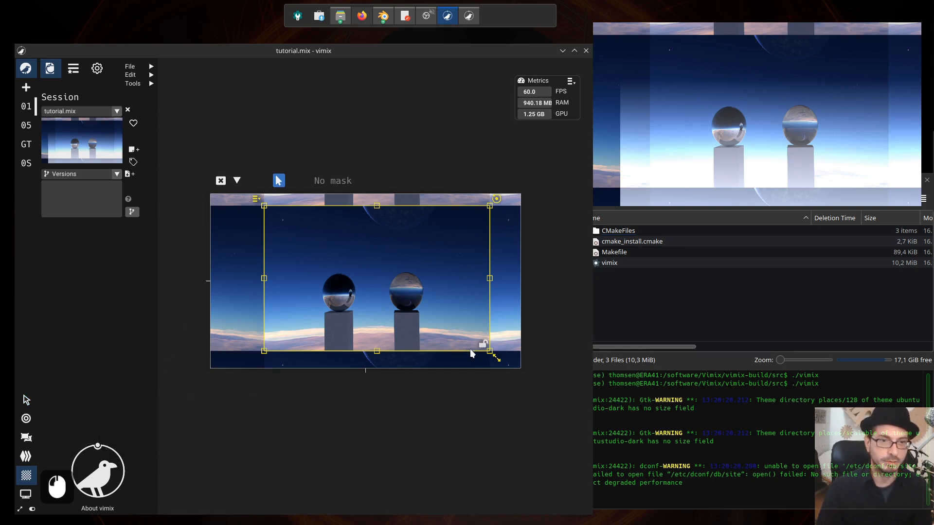
# Shrink source 01's texture frame from its lower-right corner to about half the source's width and shift it left and slightly down.
pyautogui.moveTo(501, 363); pyautogui.dragTo(465, 330)
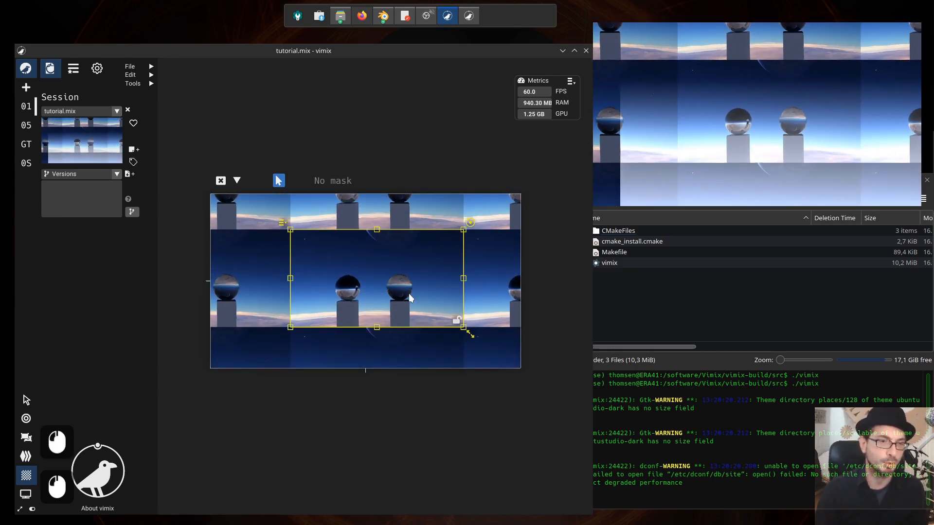
pyautogui.moveTo(470, 335); pyautogui.dragTo(461, 330)
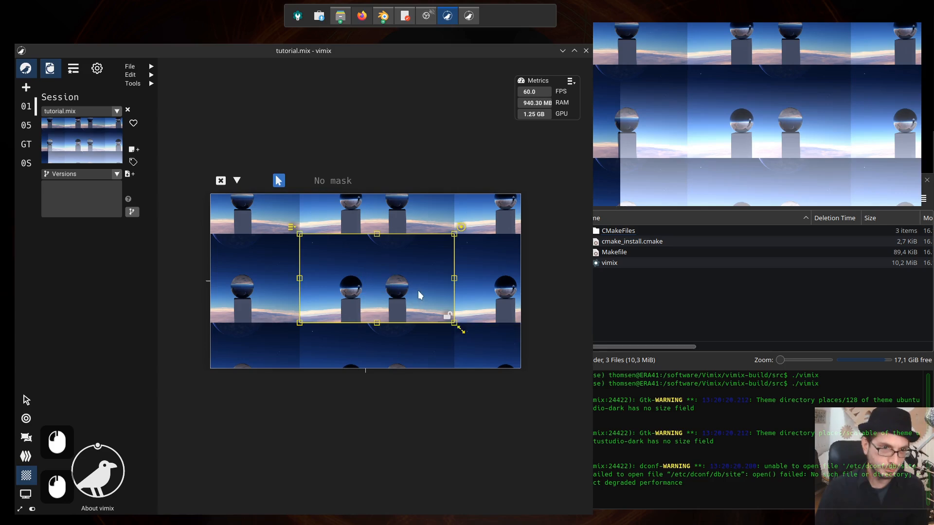
pyautogui.moveTo(418, 290); pyautogui.dragTo(375, 299)
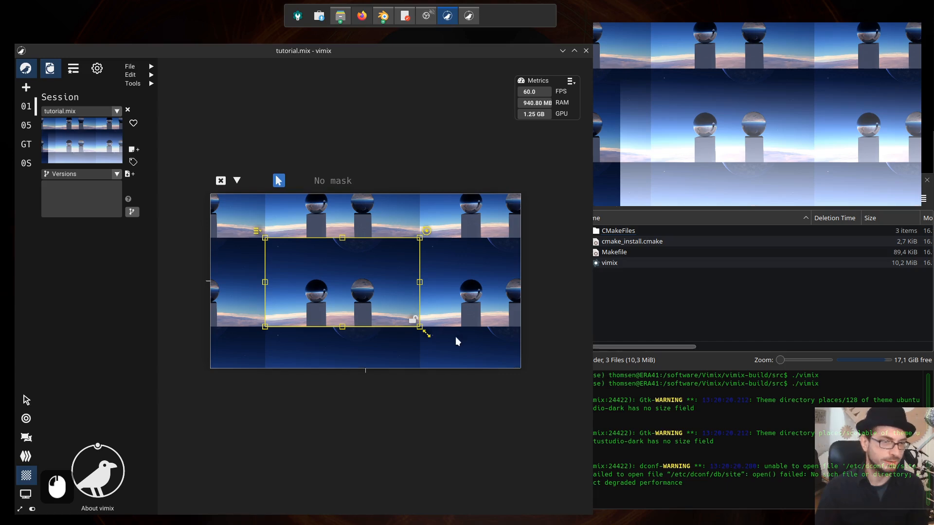
# Fit the texture frame to source 01 by grid-snapping its lower-right and upper-left corners onto the source's corners.
pyautogui.moveTo(419, 329); pyautogui.dragTo(520, 368)
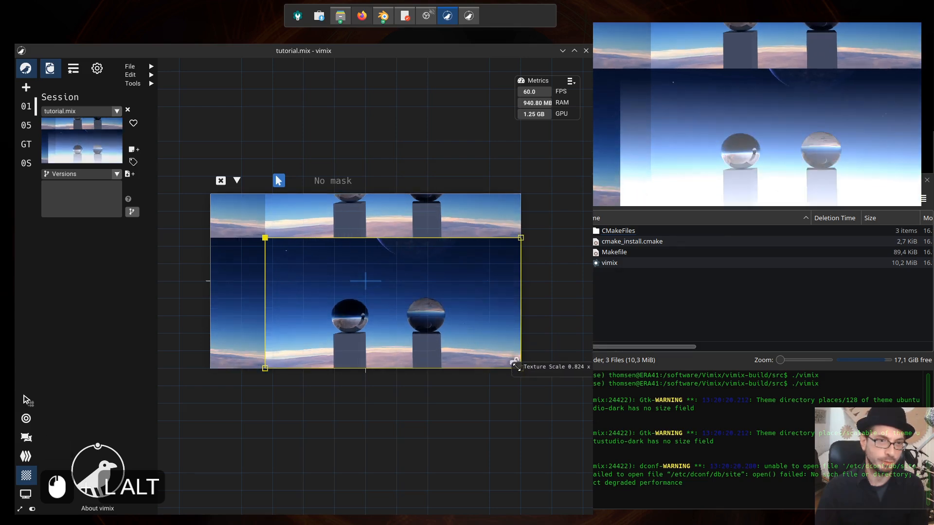
pyautogui.keyDown('alt'); pyautogui.doubleClick(265, 238); pyautogui.keyUp('alt')
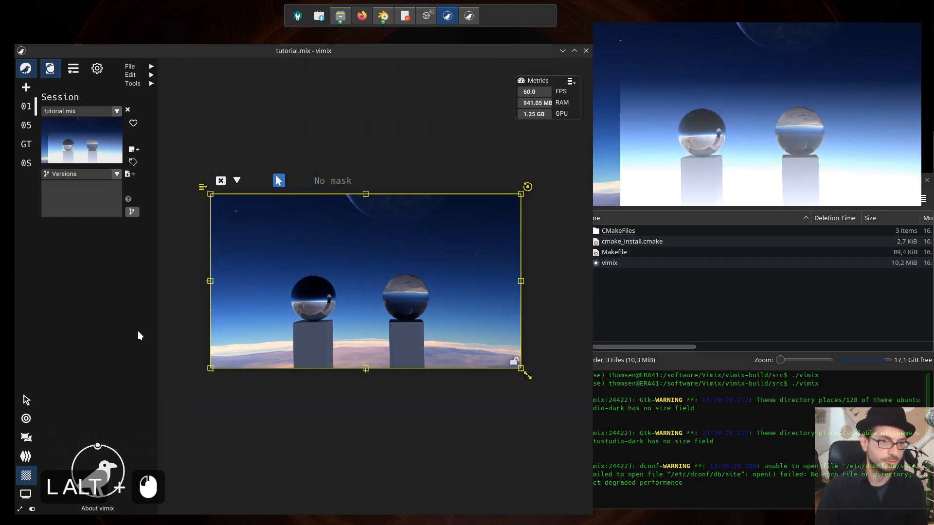
# Switch the snap grid to Square grid and snap the texture frame's lower-left corner to it, slightly outside the source.
pyautogui.click(26, 400)
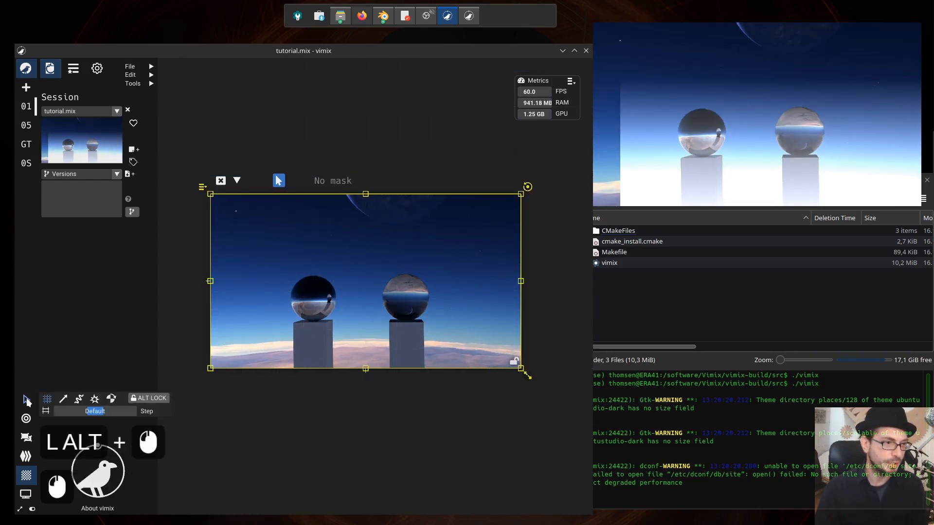
pyautogui.click(46, 411)
pyautogui.moveTo(26, 401)
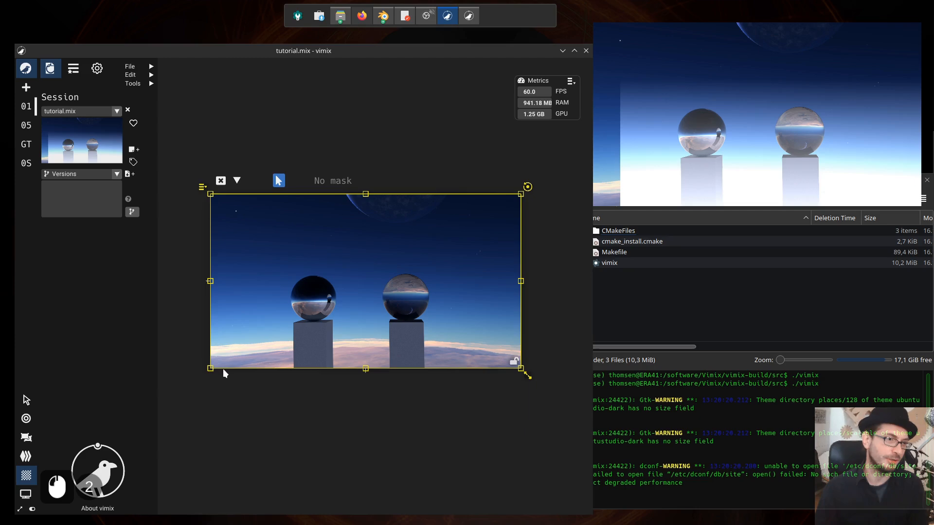
pyautogui.moveTo(210, 373)
pyautogui.mouseDown()
pyautogui.moveTo(263, 373)
pyautogui.moveTo(201, 361)
pyautogui.mouseUp()
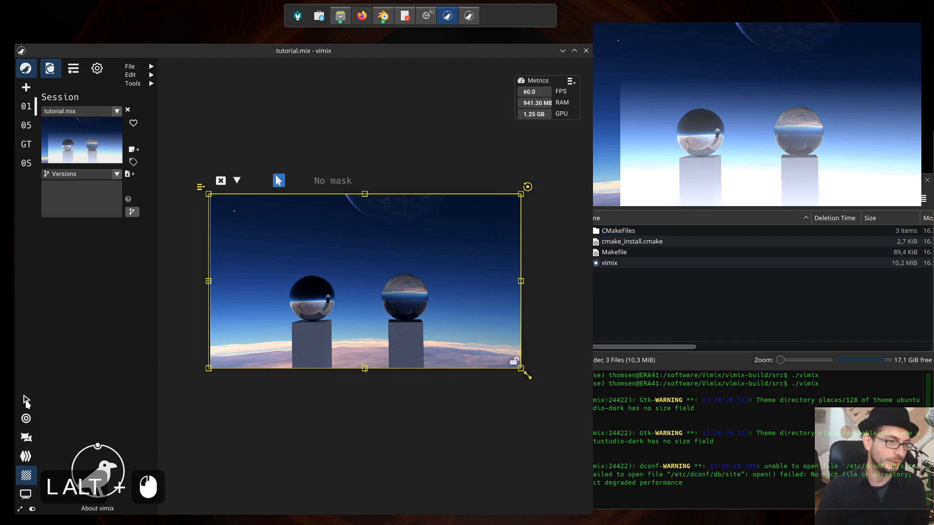
# Set the snap grid to Aspect-ratio grid and snap the texture frame's corners back onto the source's corners.
pyautogui.click(26, 400)
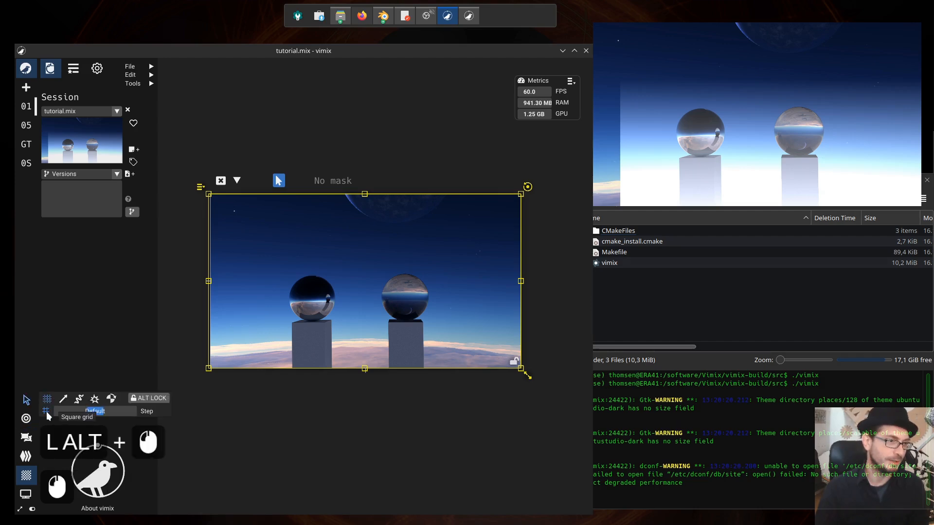
pyautogui.click(46, 411)
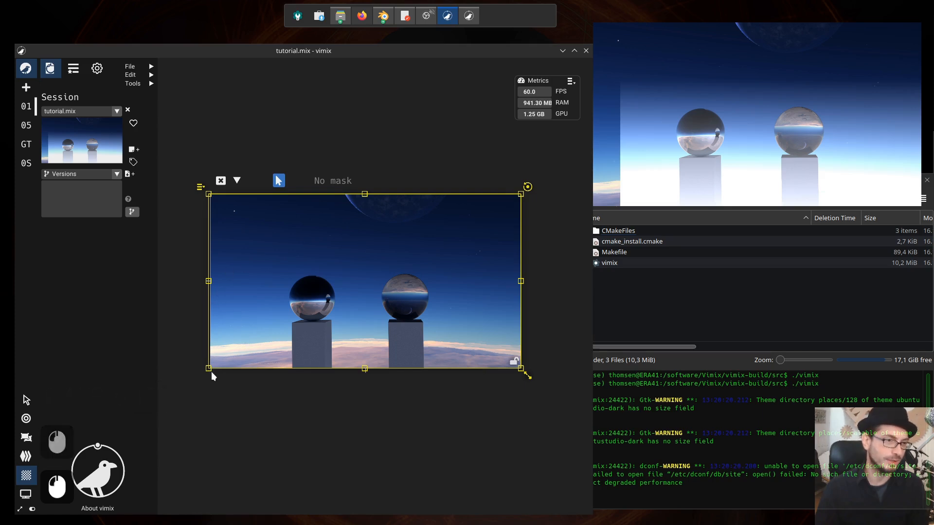
pyautogui.moveTo(210, 368)
pyautogui.mouseDown()
pyautogui.moveTo(191, 369)
pyautogui.moveTo(215, 366)
pyautogui.mouseUp()
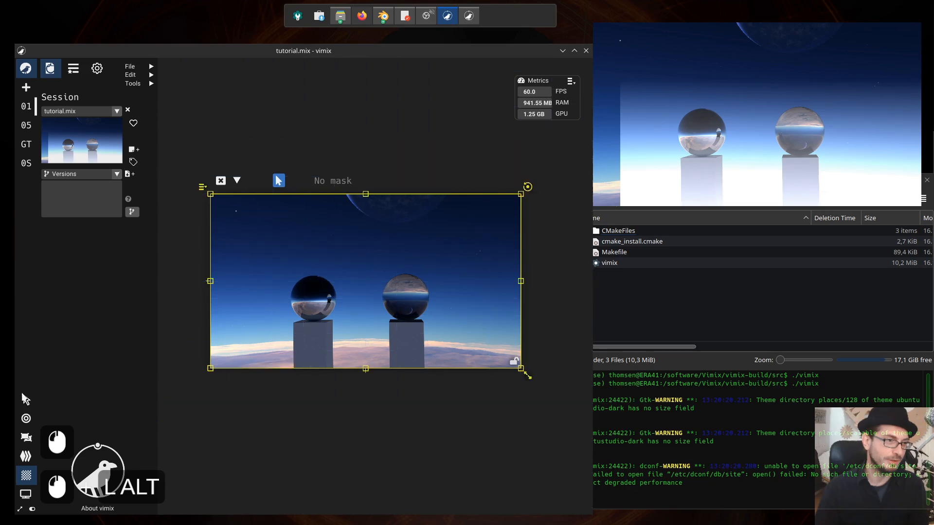
pyautogui.click(26, 400)
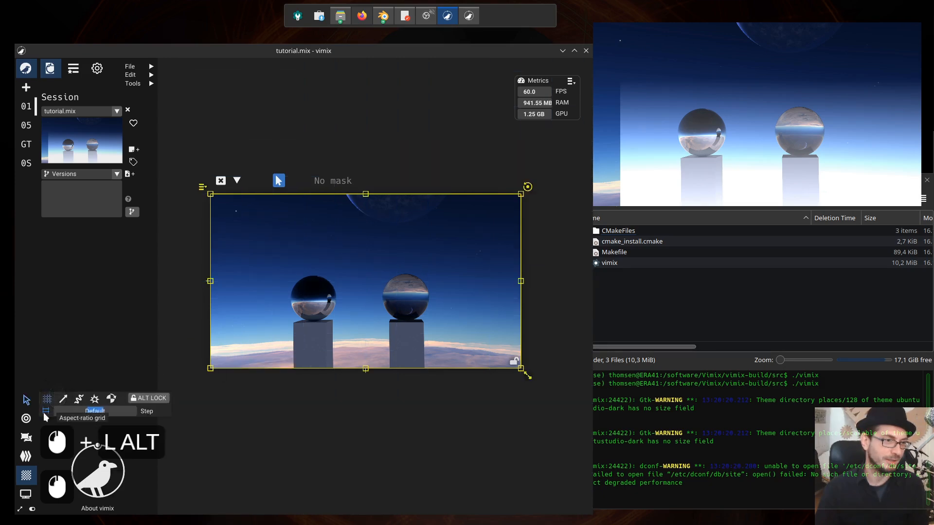
pyautogui.click(46, 412)
pyautogui.moveTo(210, 367)
pyautogui.mouseDown()
pyautogui.moveTo(188, 359)
pyautogui.moveTo(216, 366)
pyautogui.mouseUp()
pyautogui.moveTo(521, 368)
pyautogui.mouseDown()
pyautogui.moveTo(490, 366)
pyautogui.moveTo(522, 365)
pyautogui.moveTo(523, 336)
pyautogui.moveTo(523, 368)
pyautogui.mouseUp()
pyautogui.moveTo(521, 194); pyautogui.dragTo(522, 194)
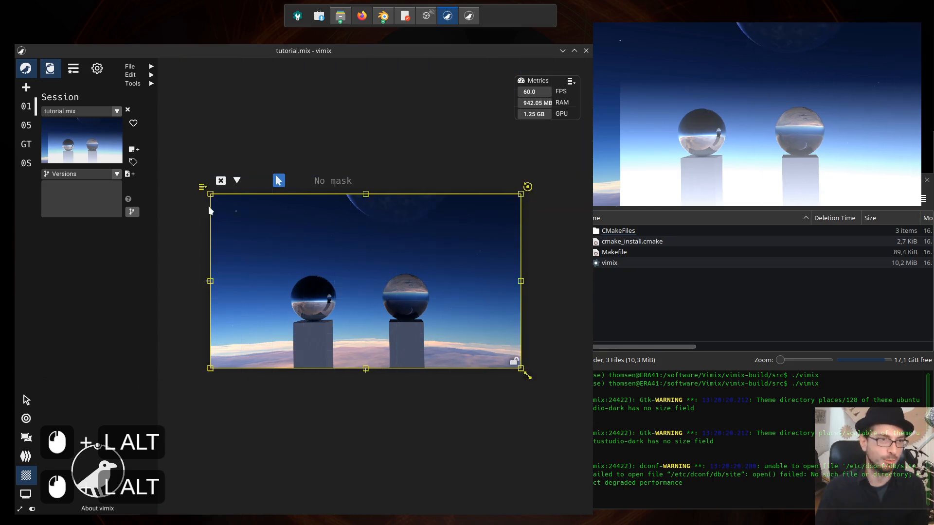
# Choose the line snap cursor and use it to shrink the texture frame slightly and move it up and to the right.
pyautogui.click(26, 399)
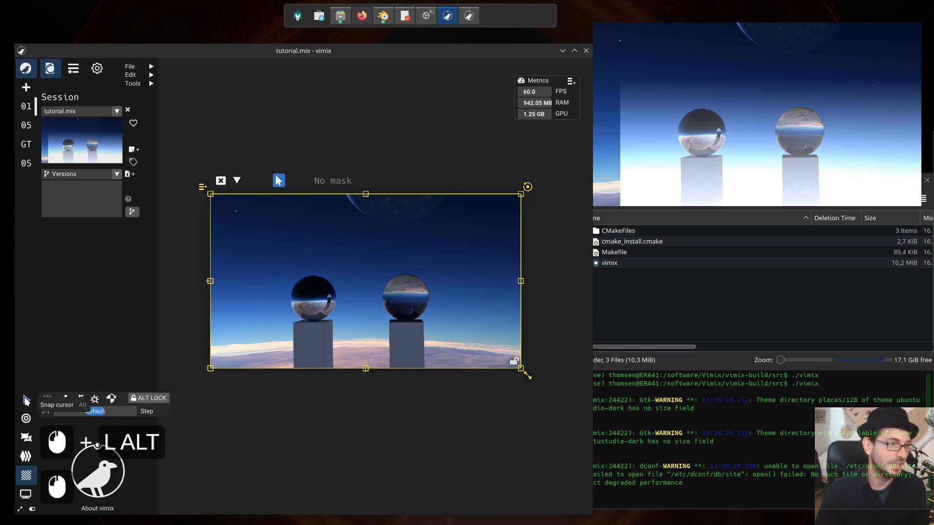
pyautogui.click(65, 399)
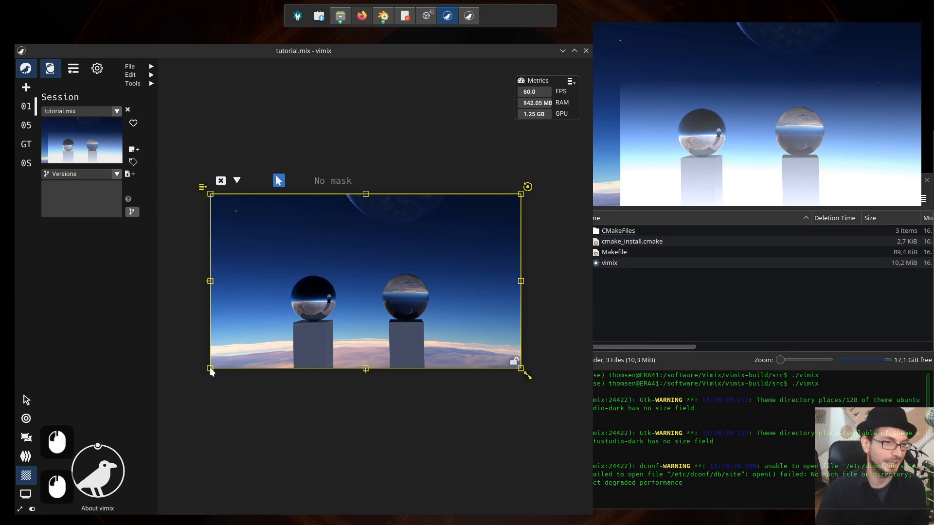
pyautogui.moveTo(212, 372); pyautogui.dragTo(471, 325)
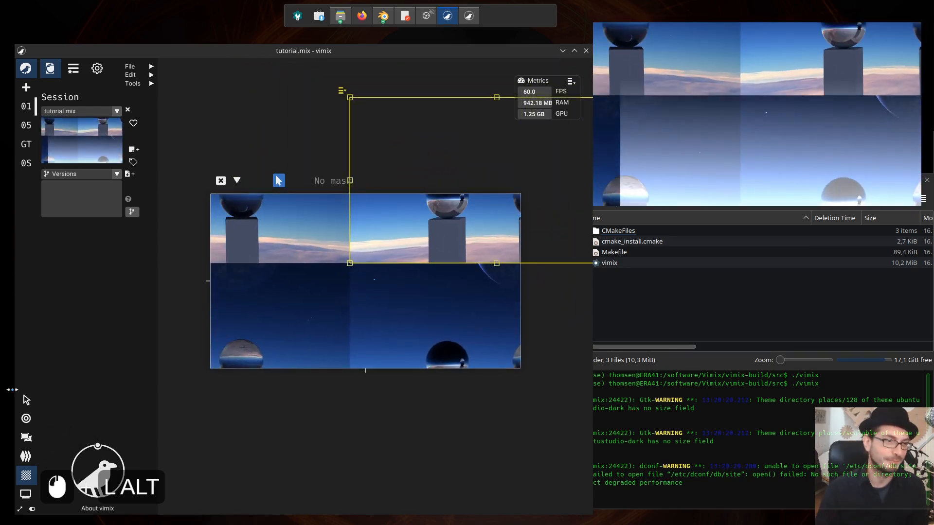
# Choose the spring-like snap cursor that has the Mass setting.
pyautogui.click(26, 400)
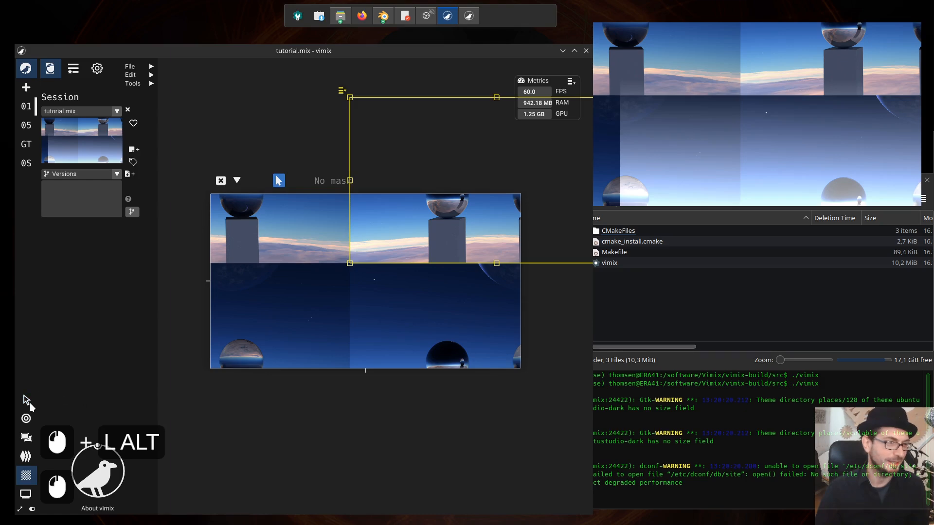
pyautogui.click(27, 400)
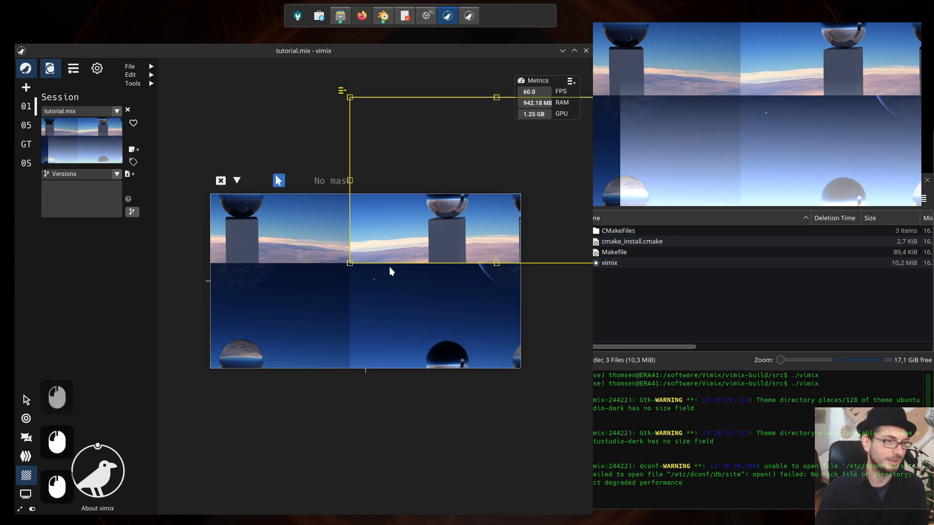
# Try resizing and moving the texture frame with the spring-like snap cursor, and undo these changes.
pyautogui.moveTo(350, 262); pyautogui.dragTo(455, 354)
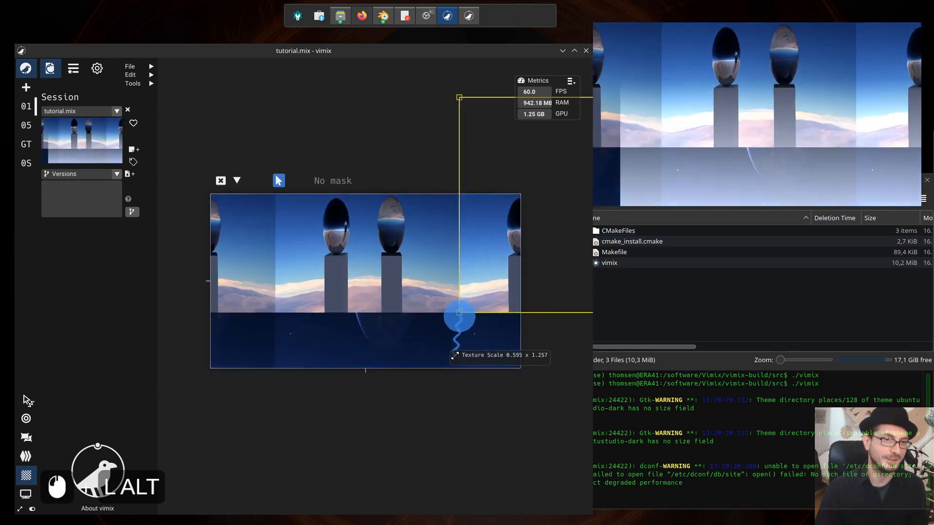
pyautogui.moveTo(459, 314); pyautogui.dragTo(393, 320)
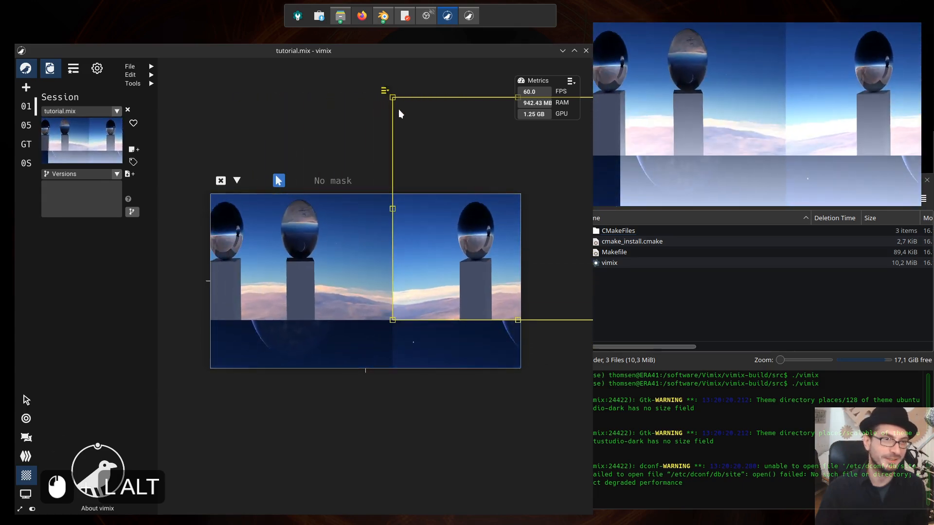
pyautogui.moveTo(506, 229); pyautogui.dragTo(373, 284)
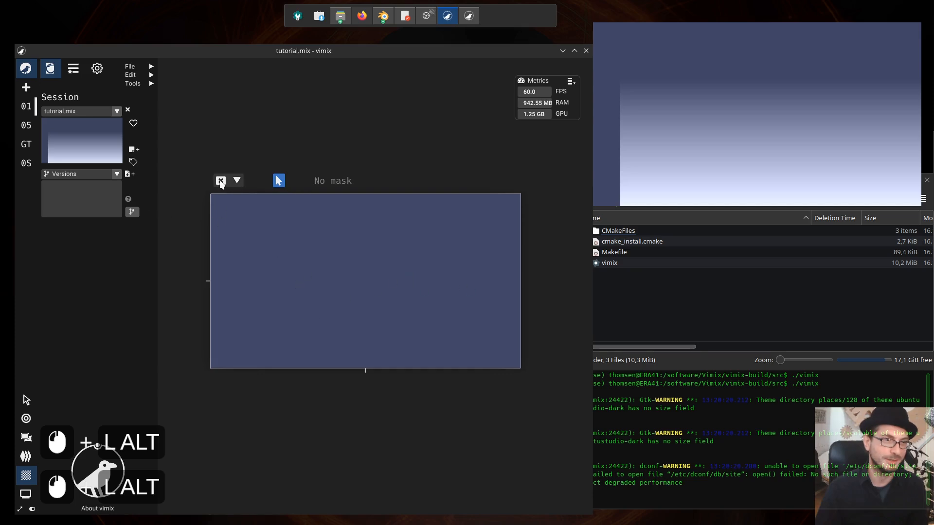
pyautogui.scroll(-8, 323, 303)
pyautogui.scroll(-8, 355, 296)
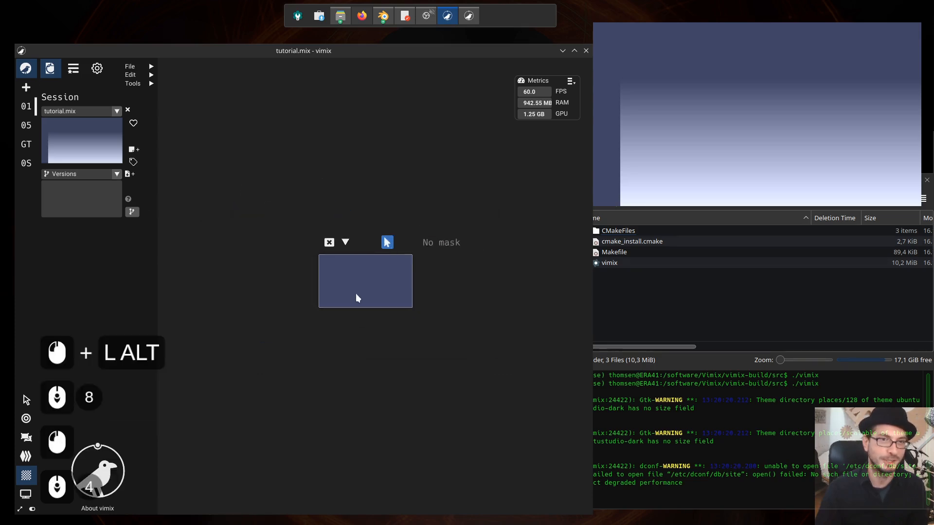
pyautogui.scroll(10, 349, 298)
pyautogui.hotkey('ctrl', 'y')
pyautogui.hotkey('ctrl', 'y')
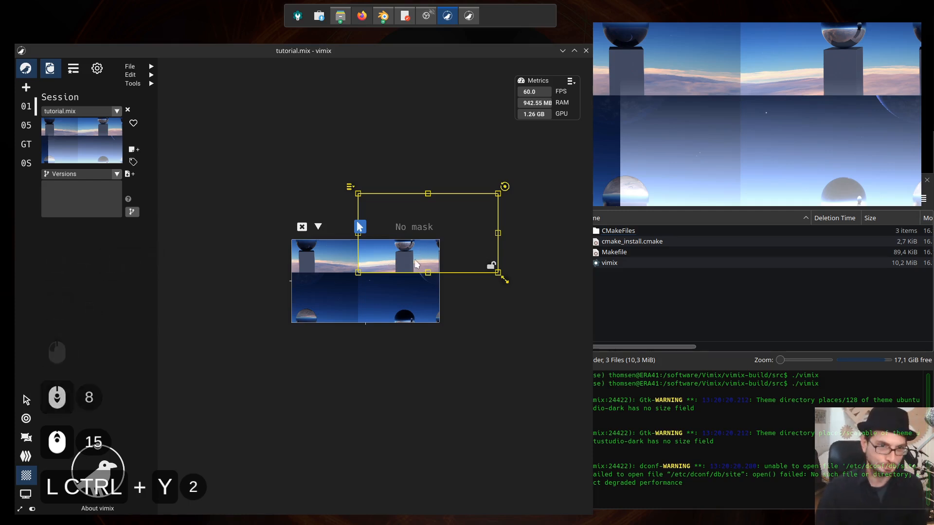
# Move the texture frame down and to the left, back over the source, with the spring-like snap cursor.
pyautogui.moveTo(412, 261); pyautogui.dragTo(356, 290)
pyautogui.scroll(8, 270, 281)
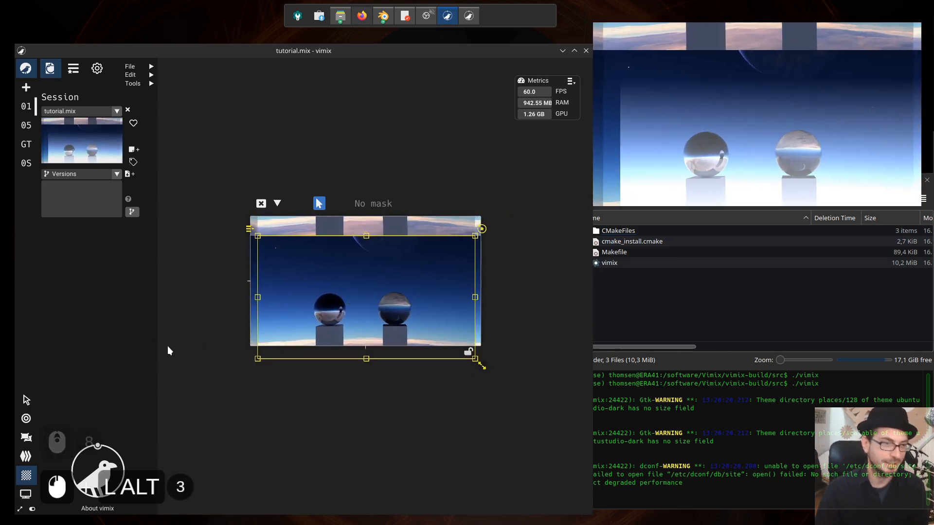
# Choose the Wiggly snap cursor and use it to move the texture frame up and to the left.
pyautogui.click(24, 395)
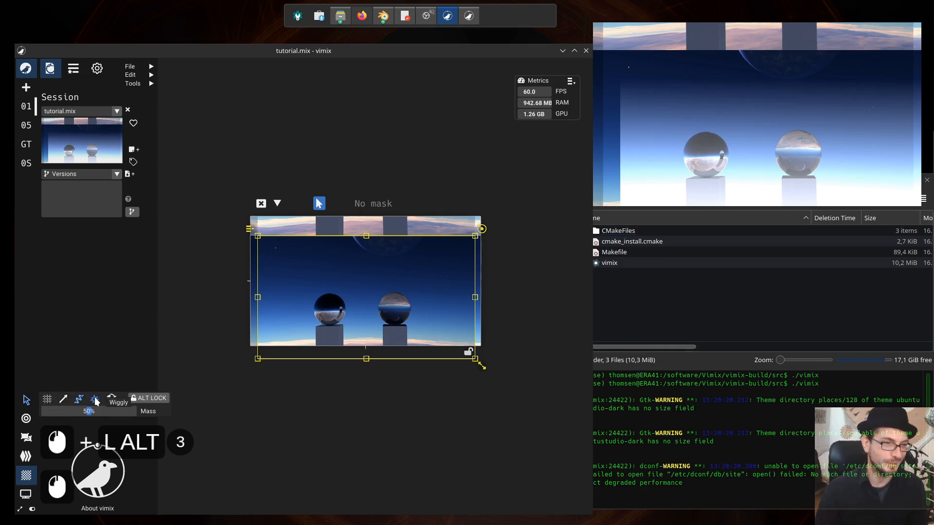
pyautogui.moveTo(434, 308); pyautogui.dragTo(474, 301)
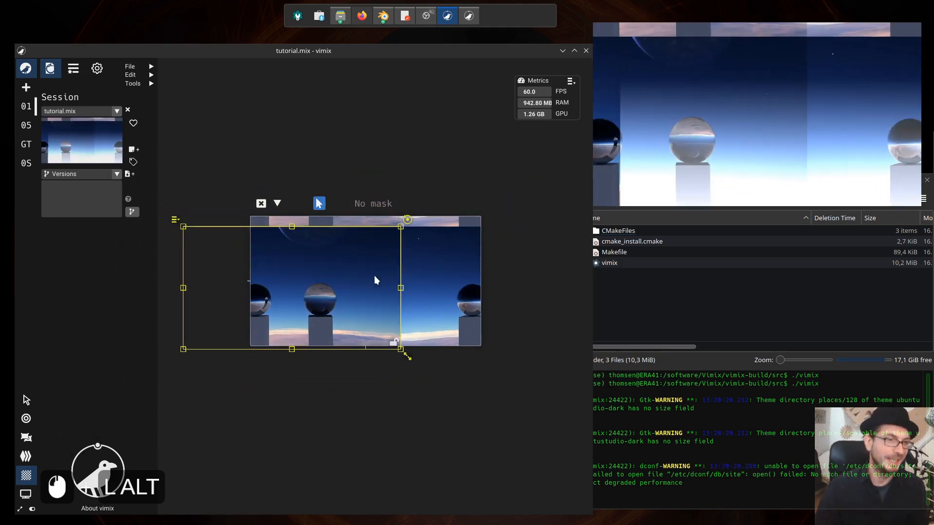
pyautogui.moveTo(375, 276)
pyautogui.mouseDown()
pyautogui.moveTo(319, 300)
pyautogui.moveTo(404, 313)
pyautogui.moveTo(375, 326)
pyautogui.moveTo(386, 324)
pyautogui.moveTo(392, 285)
pyautogui.moveTo(473, 324)
pyautogui.moveTo(357, 283)
pyautogui.mouseUp()
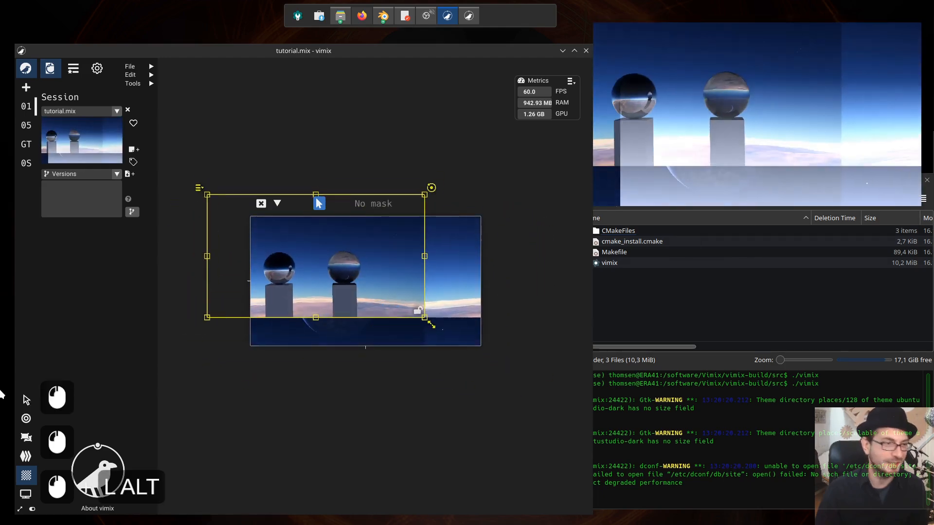
# Choose the Metronome snap cursor and move the texture frame down and to the right so it nearly covers the source.
pyautogui.click(24, 400)
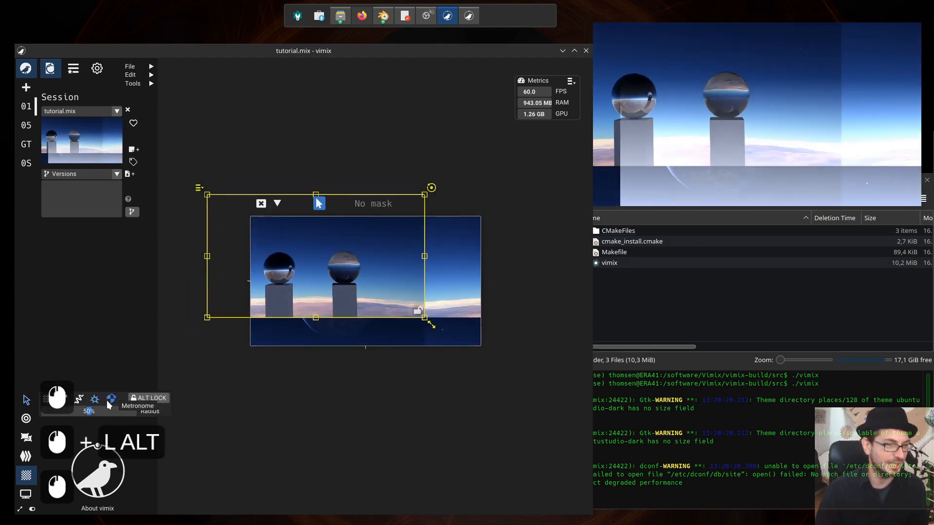
pyautogui.click(111, 399)
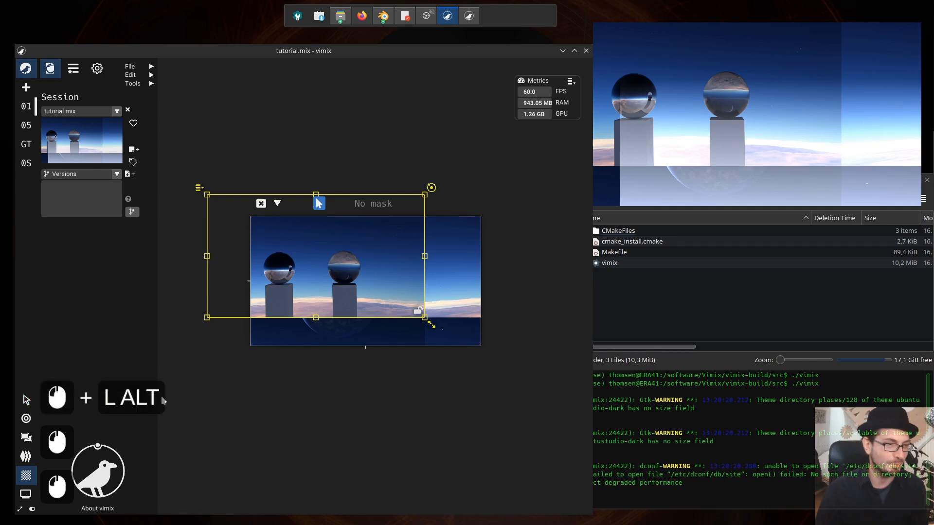
pyautogui.moveTo(365, 276); pyautogui.dragTo(417, 305)
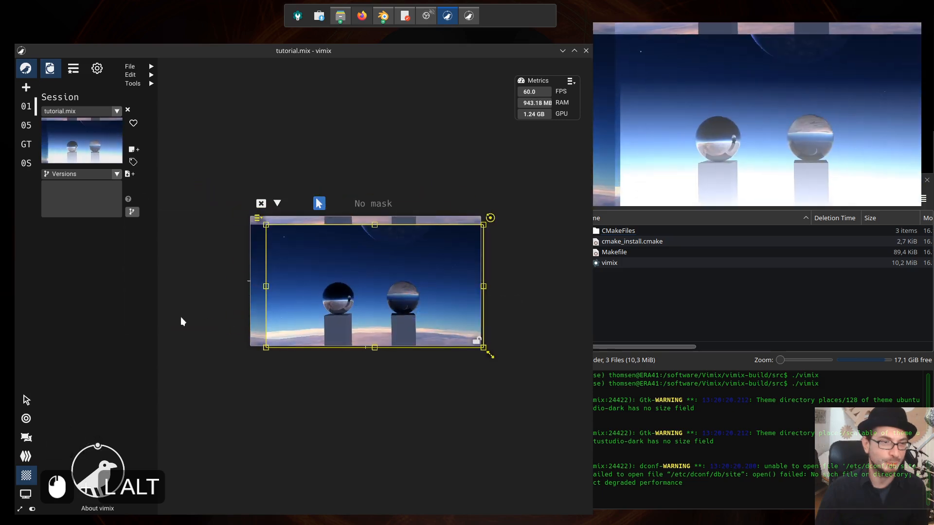
# Switch back to the Wiggly snap cursor and shift the texture frame down and slightly right.
pyautogui.click(26, 401)
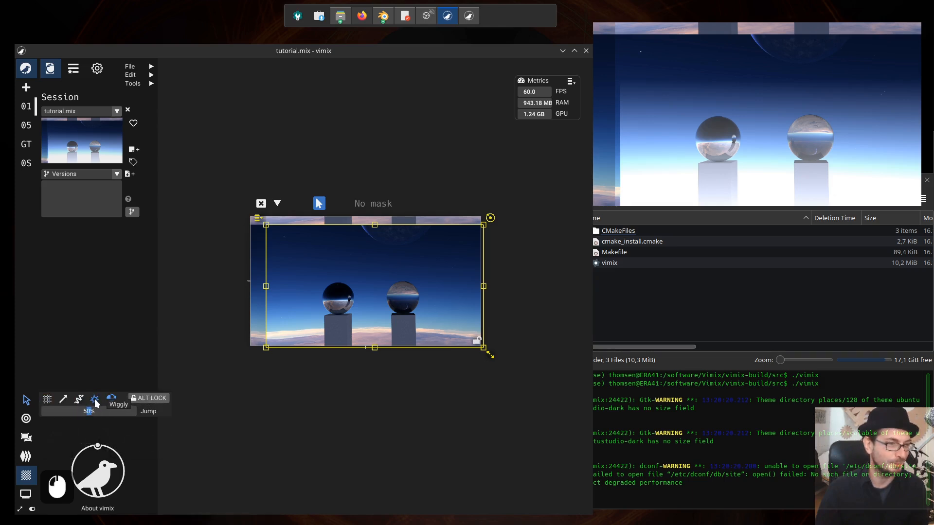
pyautogui.moveTo(427, 284); pyautogui.dragTo(431, 316)
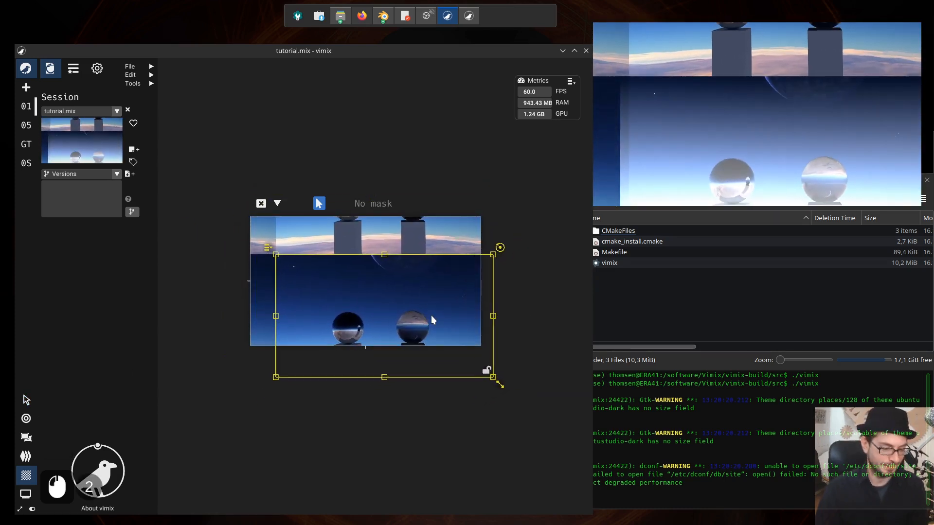
# Move the texture frame up and to the left with ALT LOCK keeping the snap cursor active, and toggle ALT LOCK again.
pyautogui.click(26, 400)
pyautogui.click(153, 397)
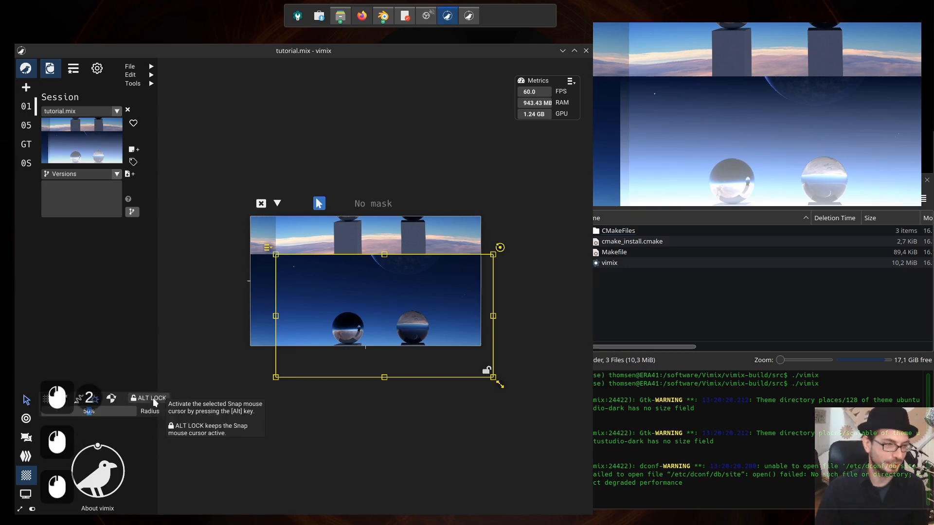
pyautogui.moveTo(402, 318); pyautogui.dragTo(363, 303)
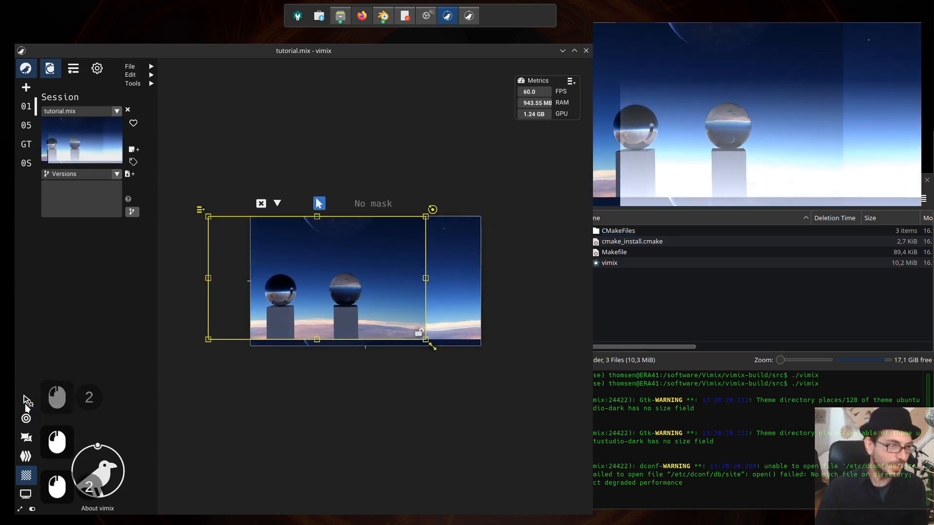
pyautogui.click(28, 402)
pyautogui.click(154, 401)
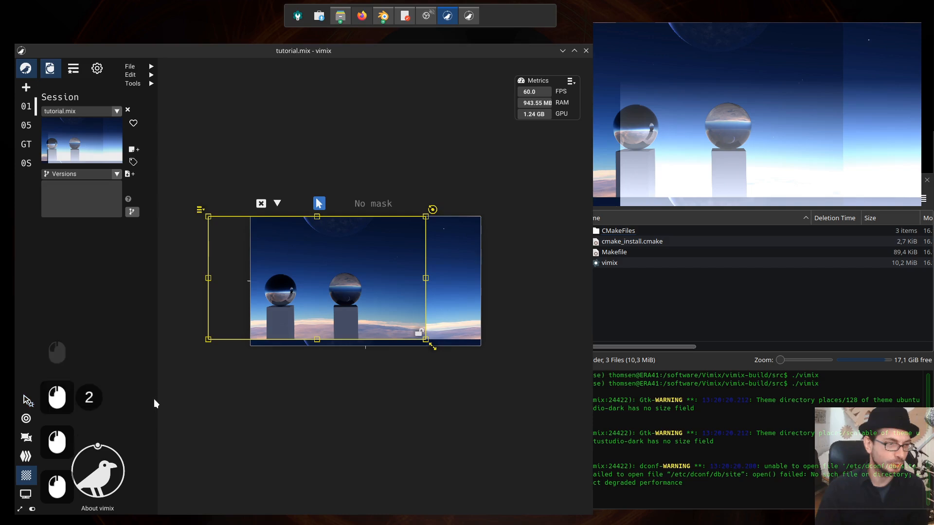
# Turn off ALT LOCK, move the texture frame down and right, and bring it back up and left over the source with the snap cursor.
pyautogui.click(27, 403)
pyautogui.click(146, 401)
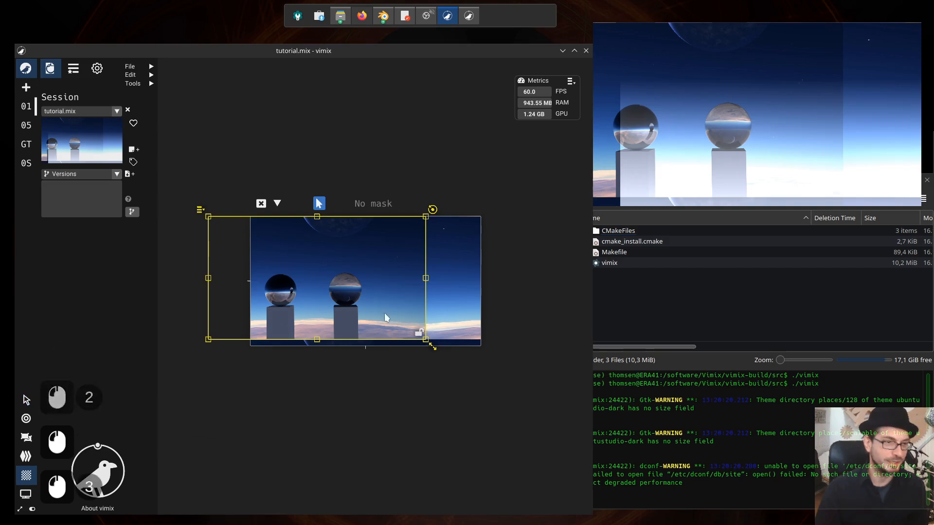
pyautogui.moveTo(382, 315); pyautogui.dragTo(477, 333)
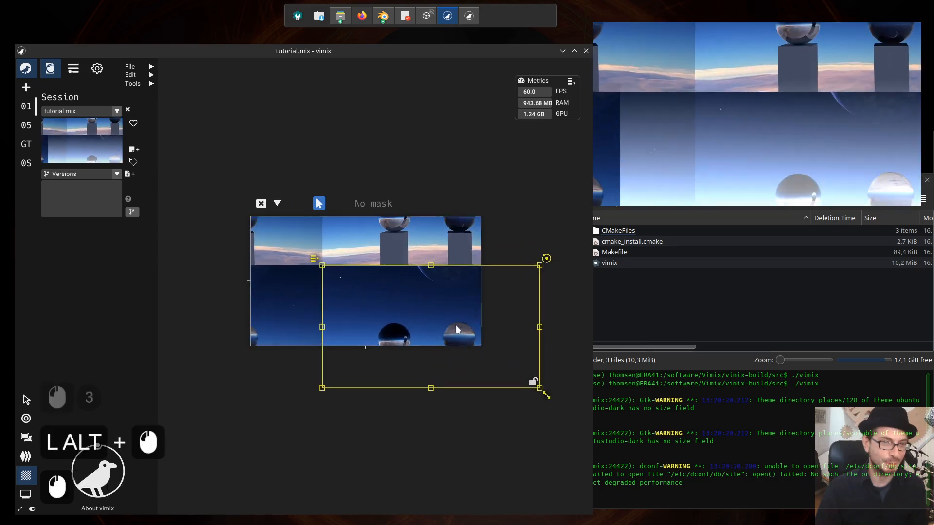
pyautogui.moveTo(501, 300); pyautogui.dragTo(393, 295)
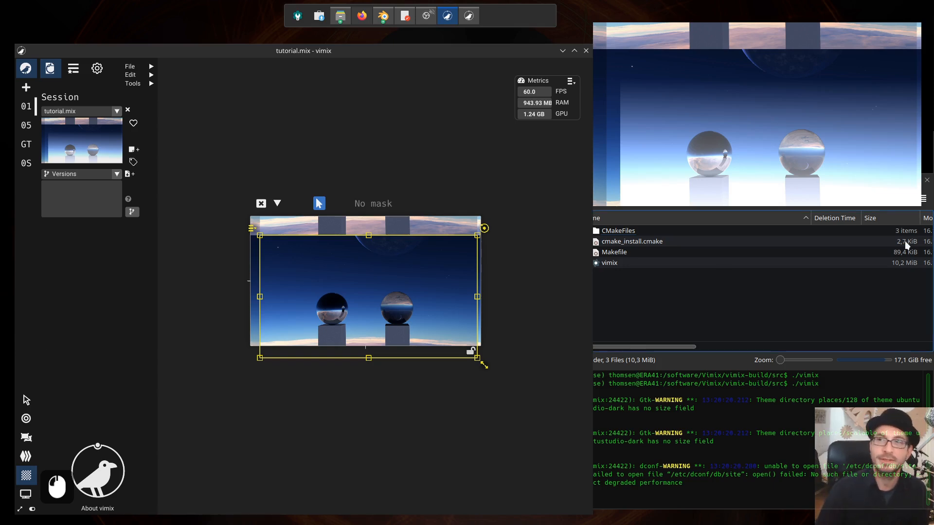
# Shrink the texture frame from its corners so the image tiles, and enlarge it again to cover most of the source.
pyautogui.click(484, 364)
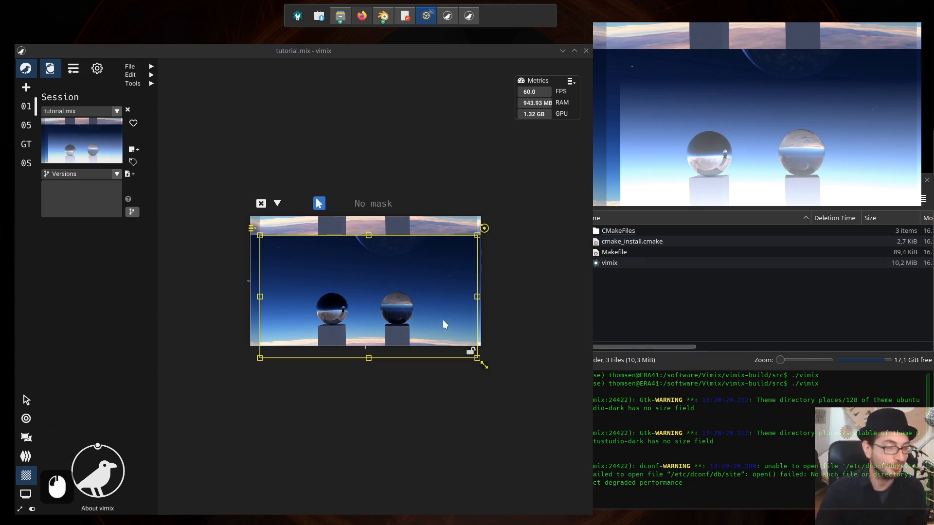
pyautogui.moveTo(443, 319)
pyautogui.mouseDown()
pyautogui.moveTo(432, 313)
pyautogui.moveTo(394, 326)
pyautogui.moveTo(385, 285)
pyautogui.moveTo(346, 282)
pyautogui.moveTo(454, 337)
pyautogui.moveTo(358, 296)
pyautogui.moveTo(436, 278)
pyautogui.moveTo(462, 298)
pyautogui.moveTo(338, 260)
pyautogui.moveTo(461, 240)
pyautogui.moveTo(338, 287)
pyautogui.moveTo(442, 283)
pyautogui.moveTo(460, 323)
pyautogui.moveTo(389, 300)
pyautogui.moveTo(428, 310)
pyautogui.mouseUp()
pyautogui.moveTo(246, 232); pyautogui.dragTo(372, 300)
pyautogui.moveTo(430, 334); pyautogui.dragTo(382, 302)
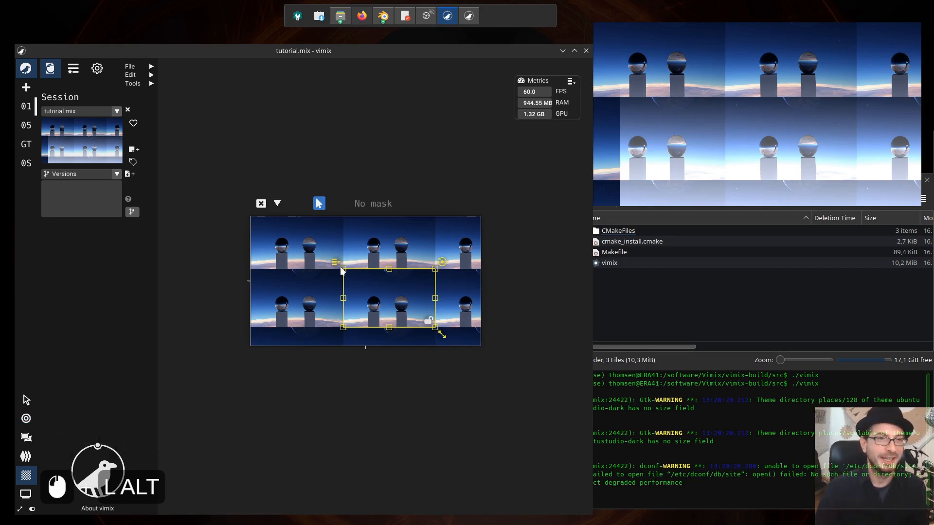
pyautogui.moveTo(342, 271); pyautogui.dragTo(281, 230)
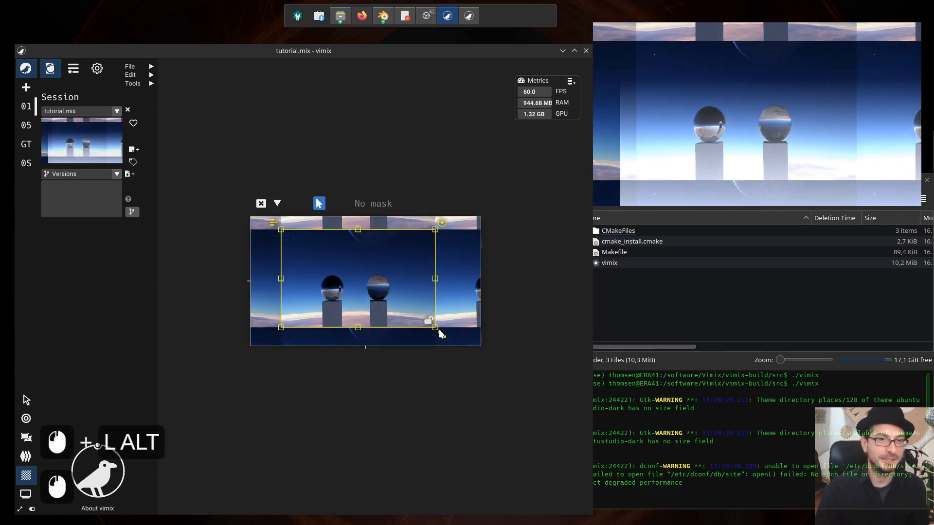
pyautogui.moveTo(441, 334); pyautogui.dragTo(457, 341)
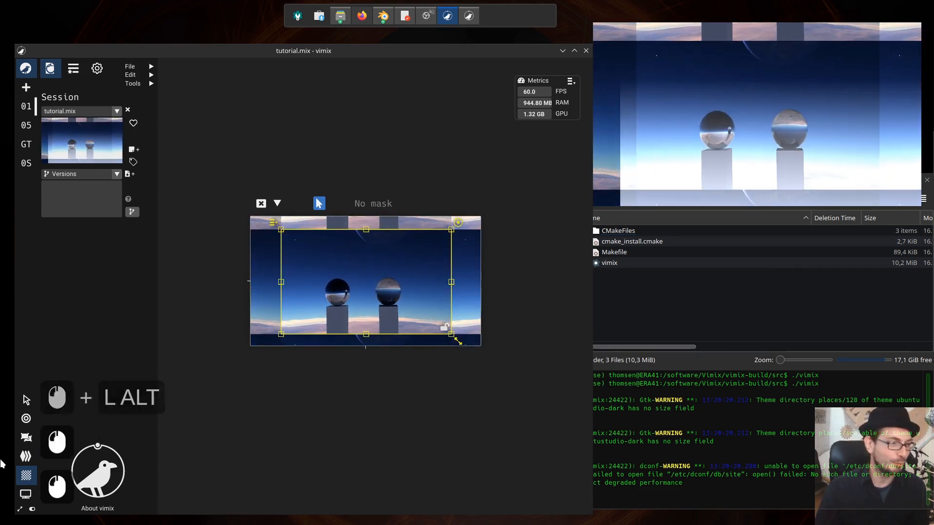
# Set the snap cursor's Radius to 24% and use the cursor to move the texture frame slightly up and to the left.
pyautogui.click(26, 399)
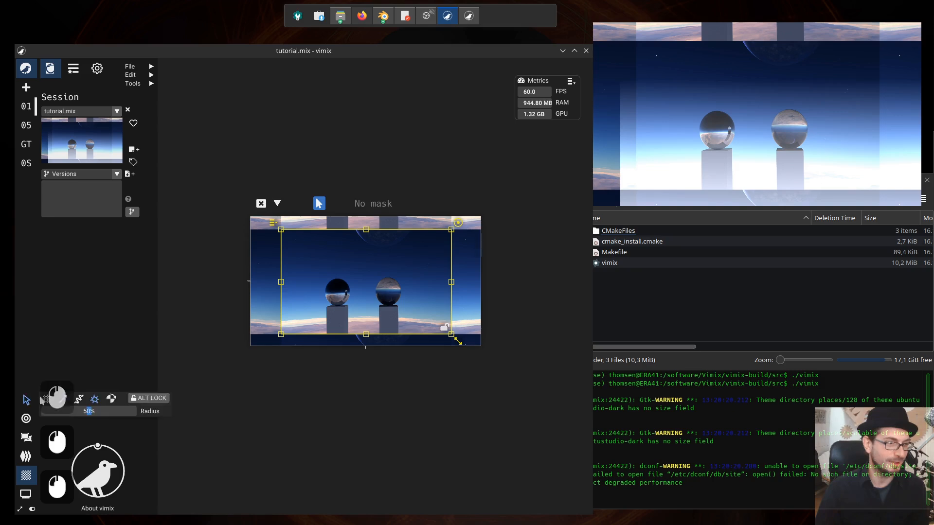
pyautogui.click(106, 401)
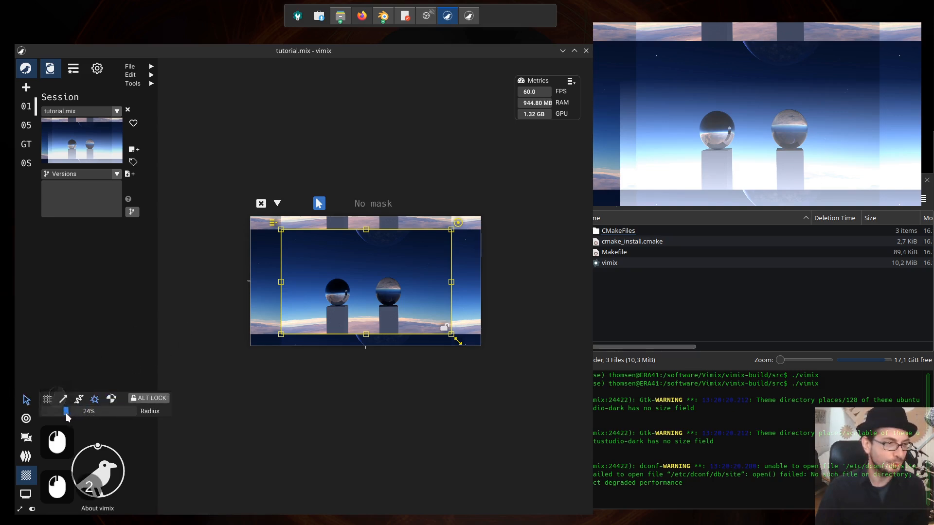
pyautogui.moveTo(335, 299); pyautogui.dragTo(371, 280)
pyautogui.press('F14')
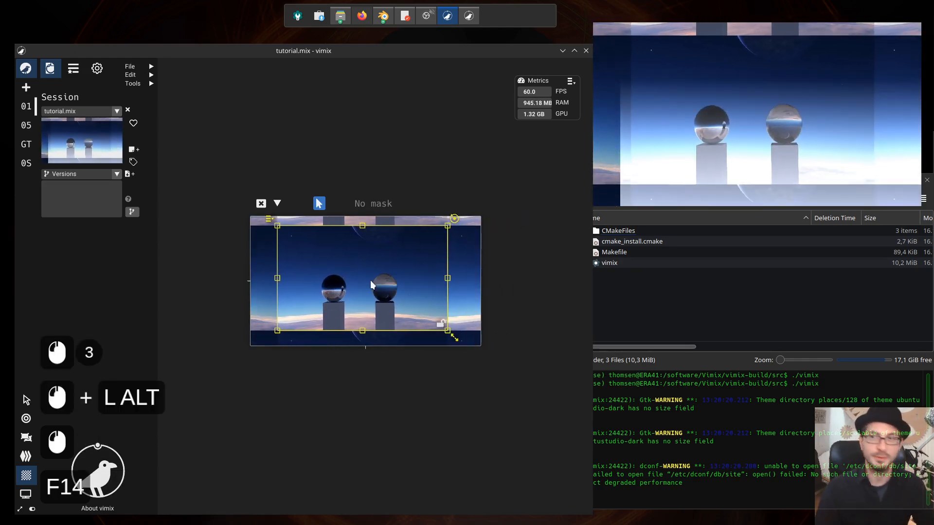
pyautogui.press('F13')
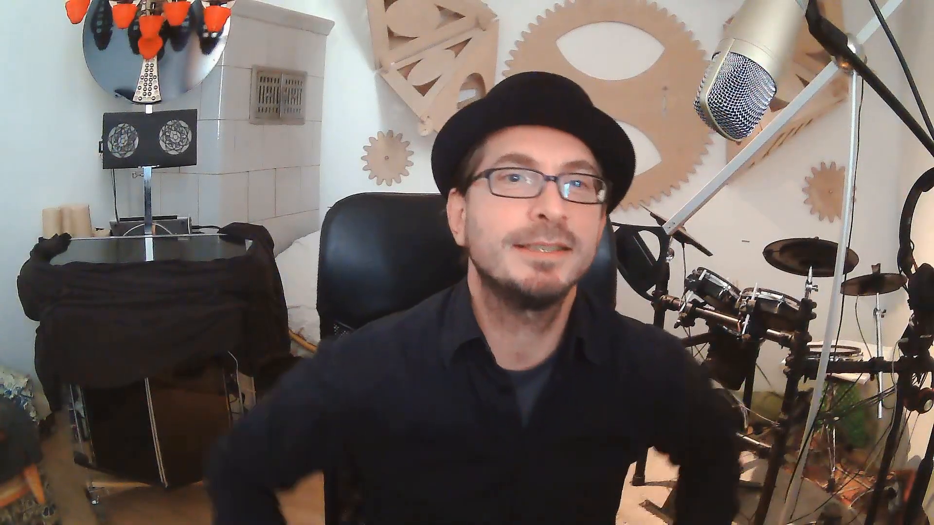